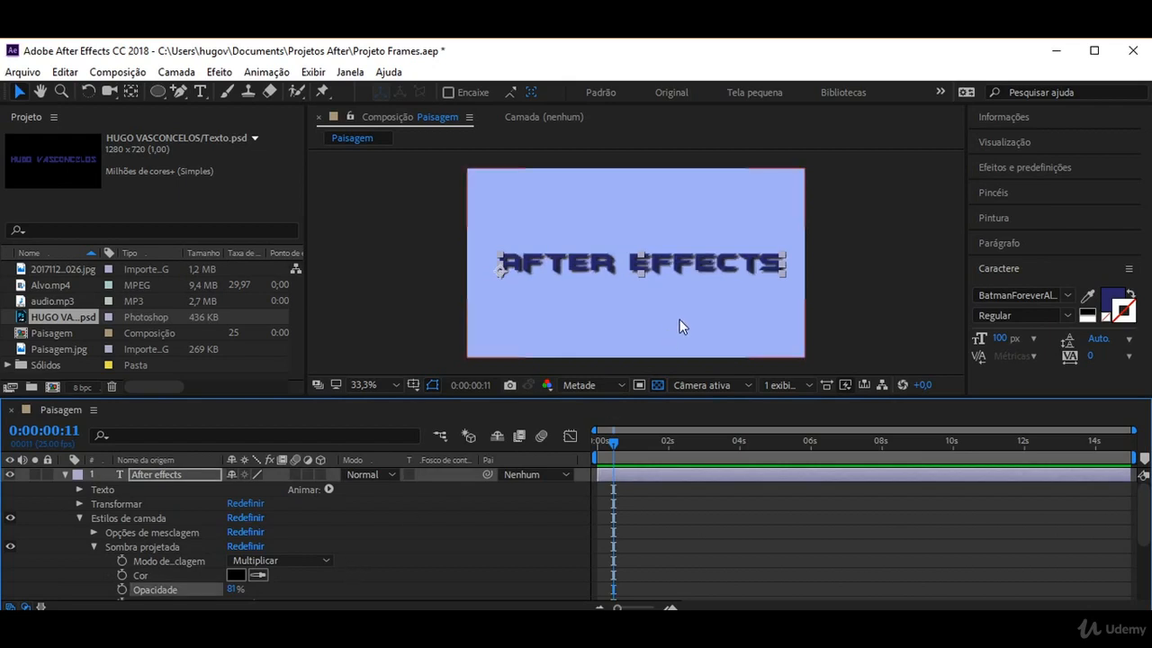
Set the fill colour of the After effects text to 4C48A0 and collapse that layer's properties
{"action": "left_click", "coordinate": [1110, 302]}
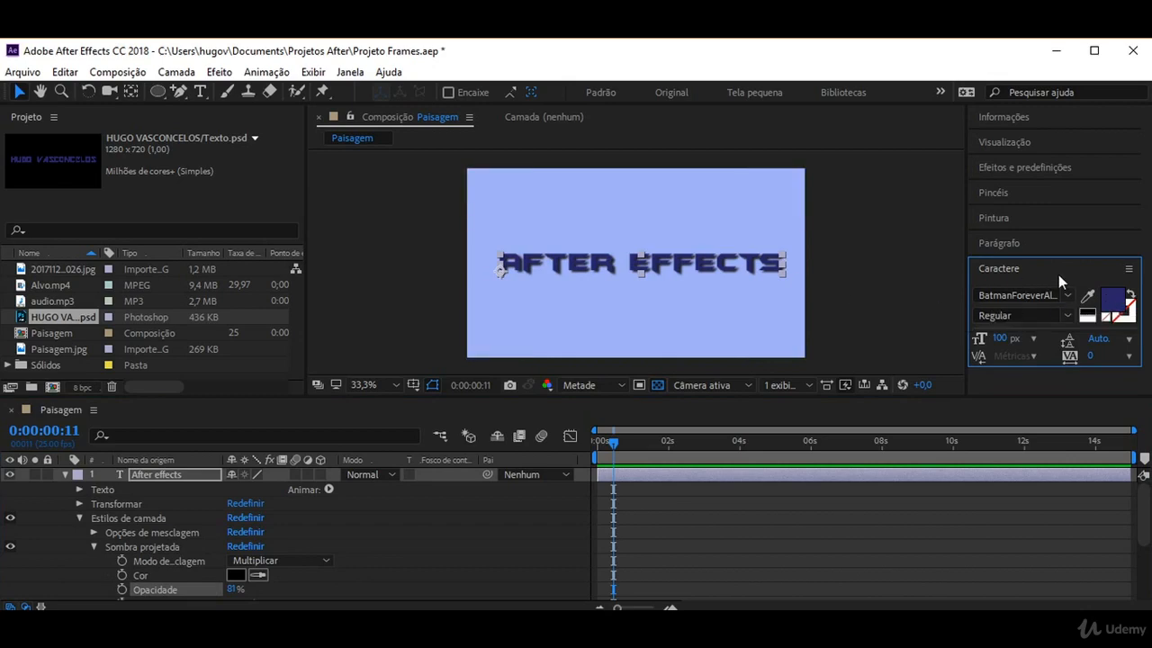
{"action": "left_click", "coordinate": [877, 297]}
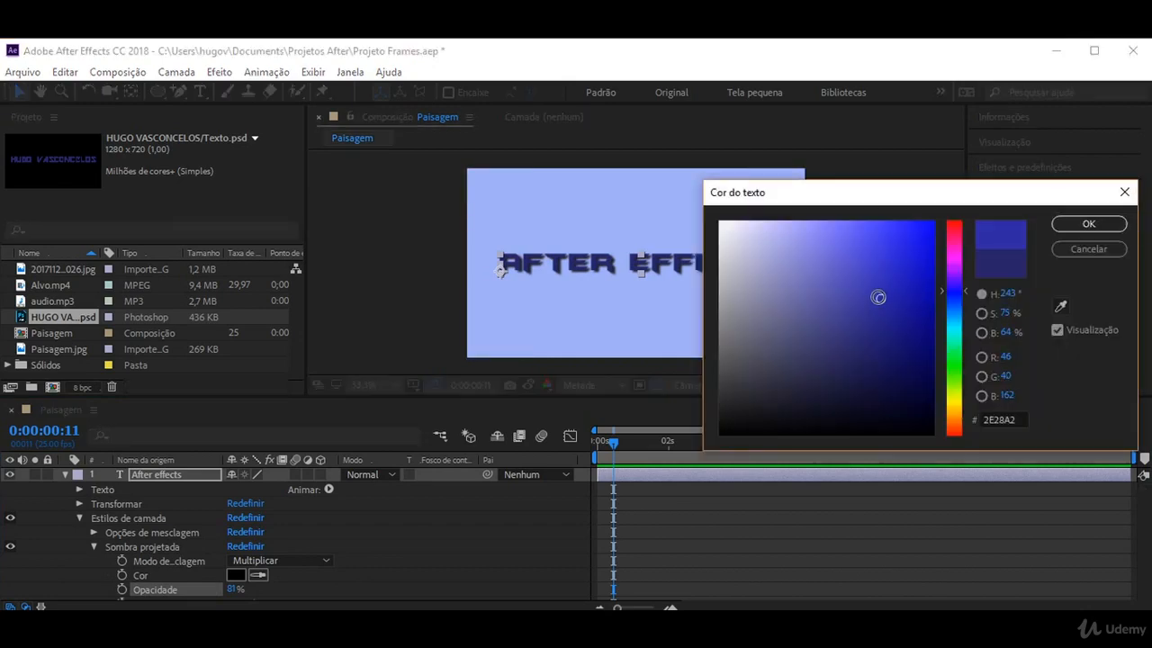
{"action": "left_click_drag", "start_coordinate": [877, 297], "coordinate": [837, 300]}
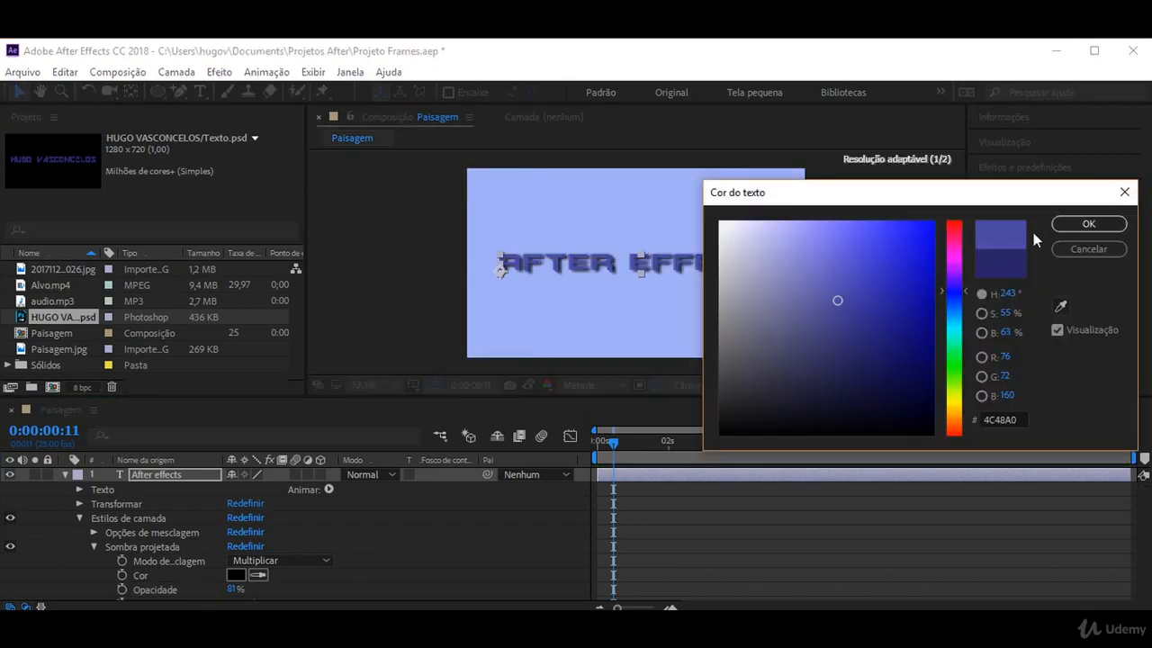
{"action": "left_click", "coordinate": [1089, 223]}
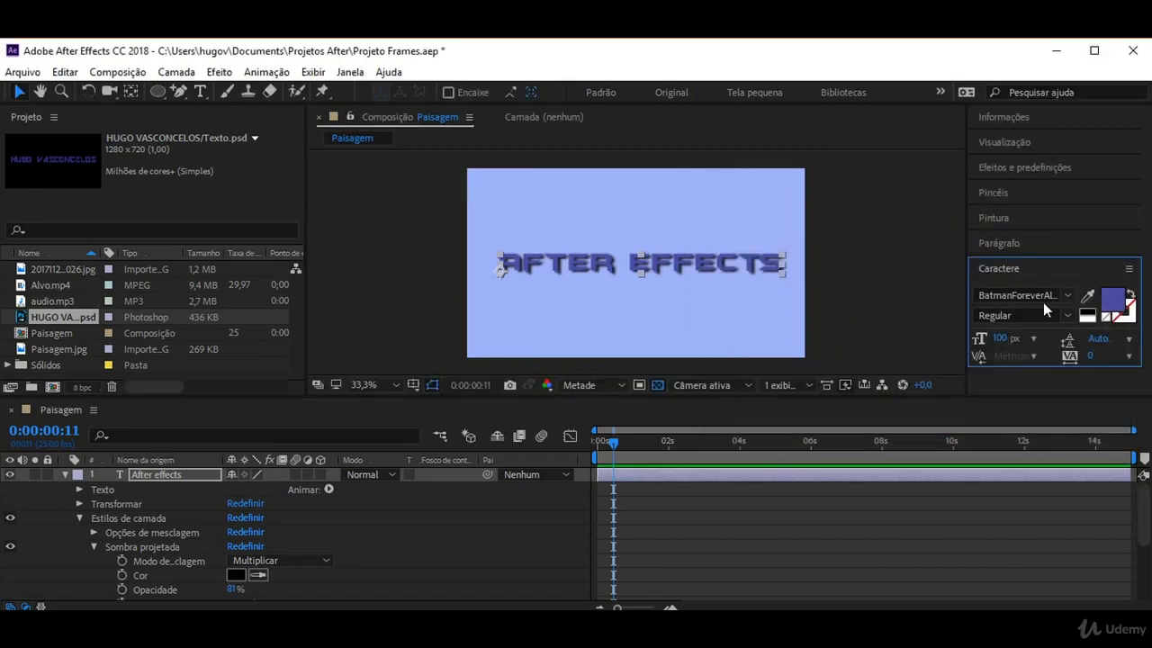
{"action": "left_click", "coordinate": [615, 304]}
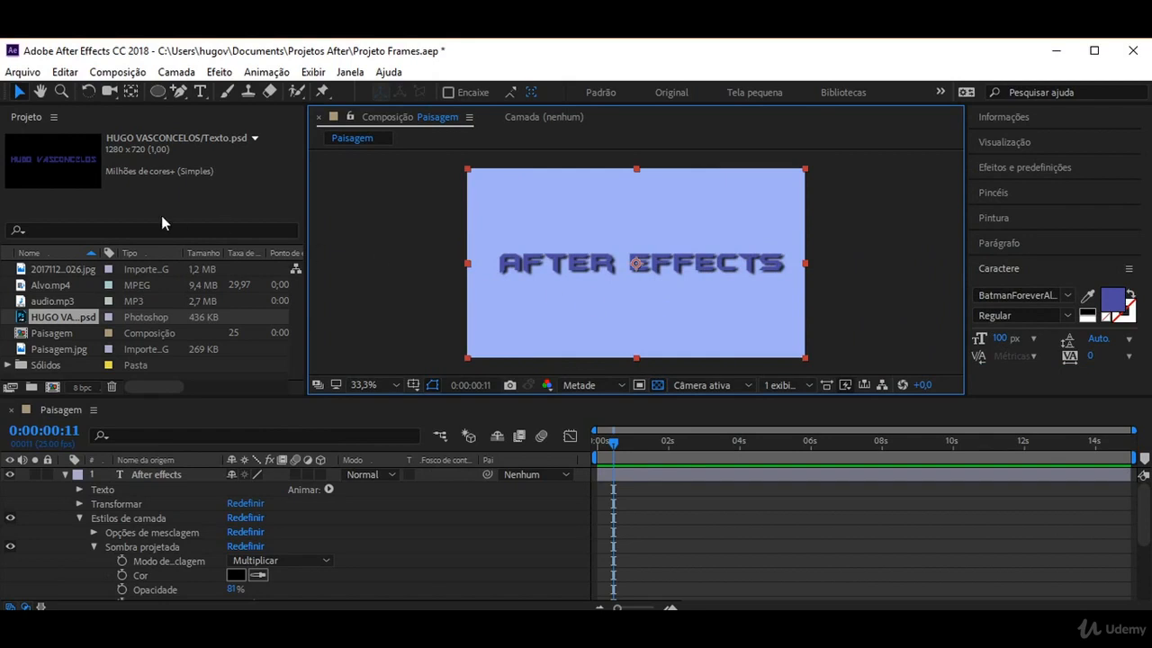
{"action": "left_click", "coordinate": [64, 475]}
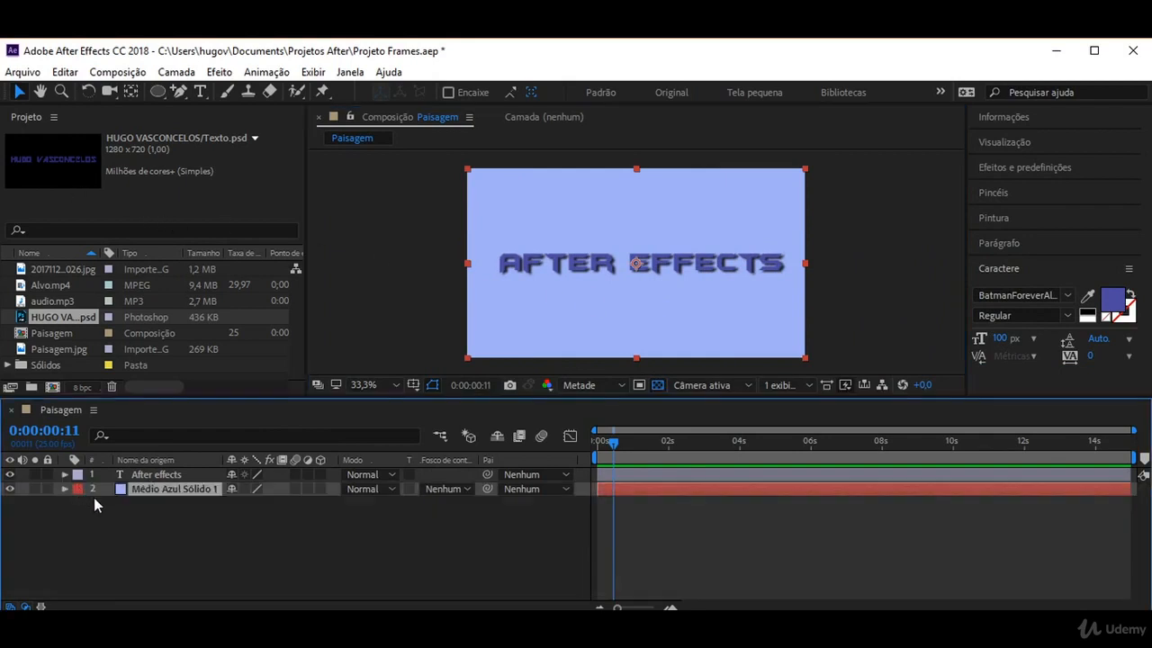
Create shapes from the After effects text layer
{"action": "left_click", "coordinate": [646, 264]}
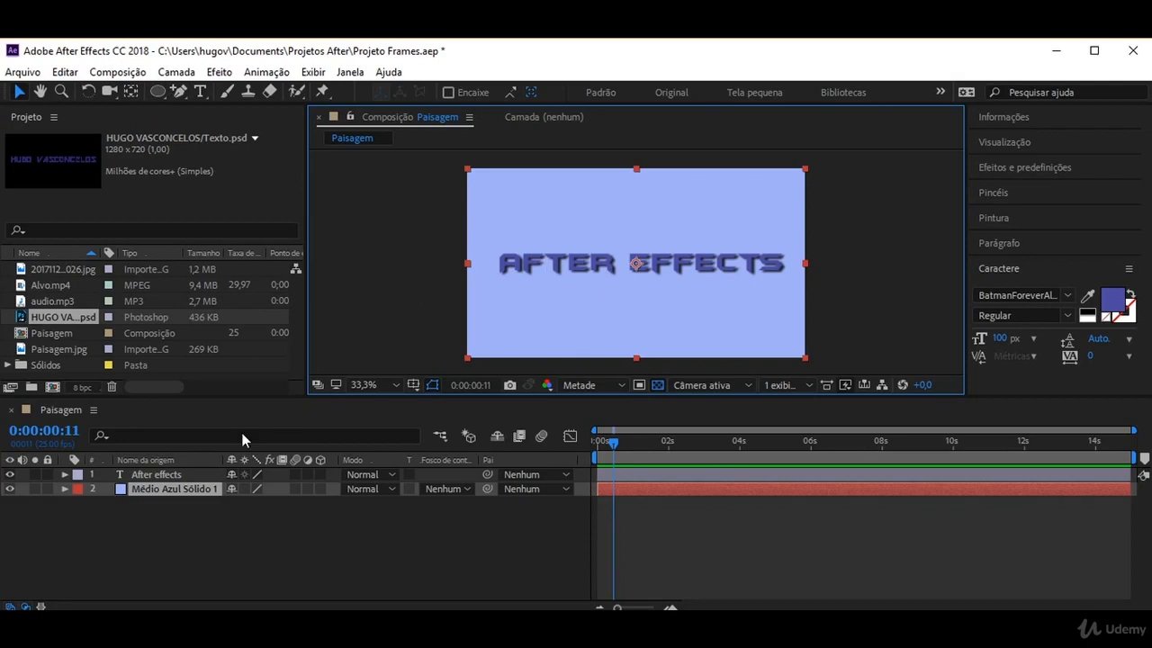
{"action": "left_click", "coordinate": [148, 474]}
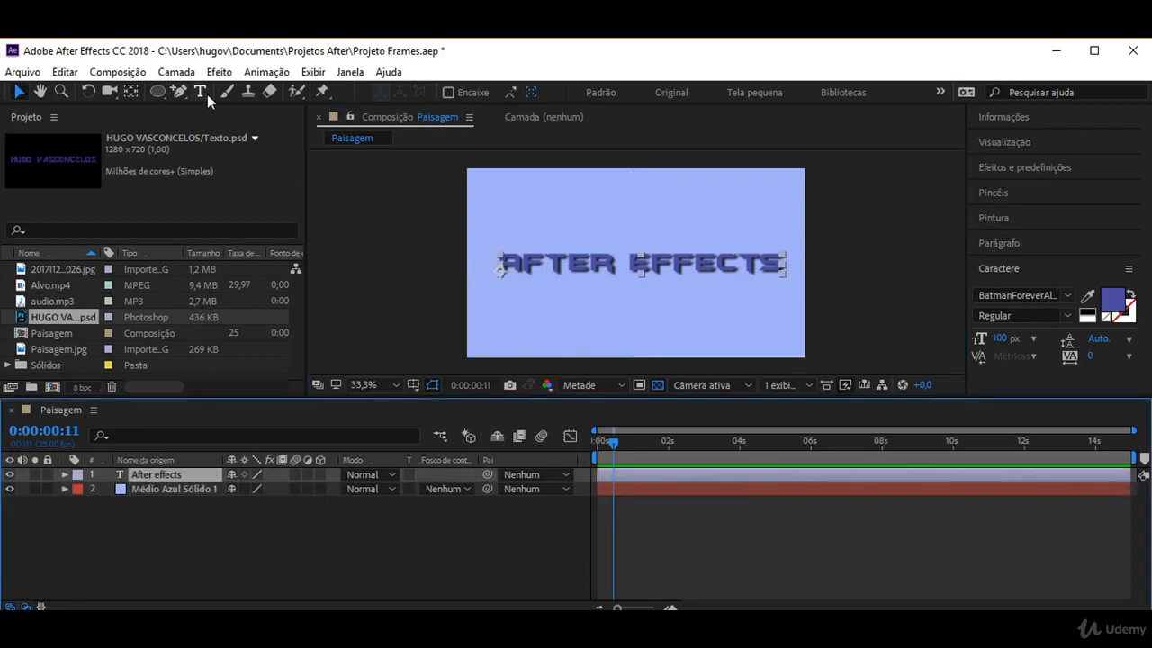
{"action": "left_click", "coordinate": [184, 73]}
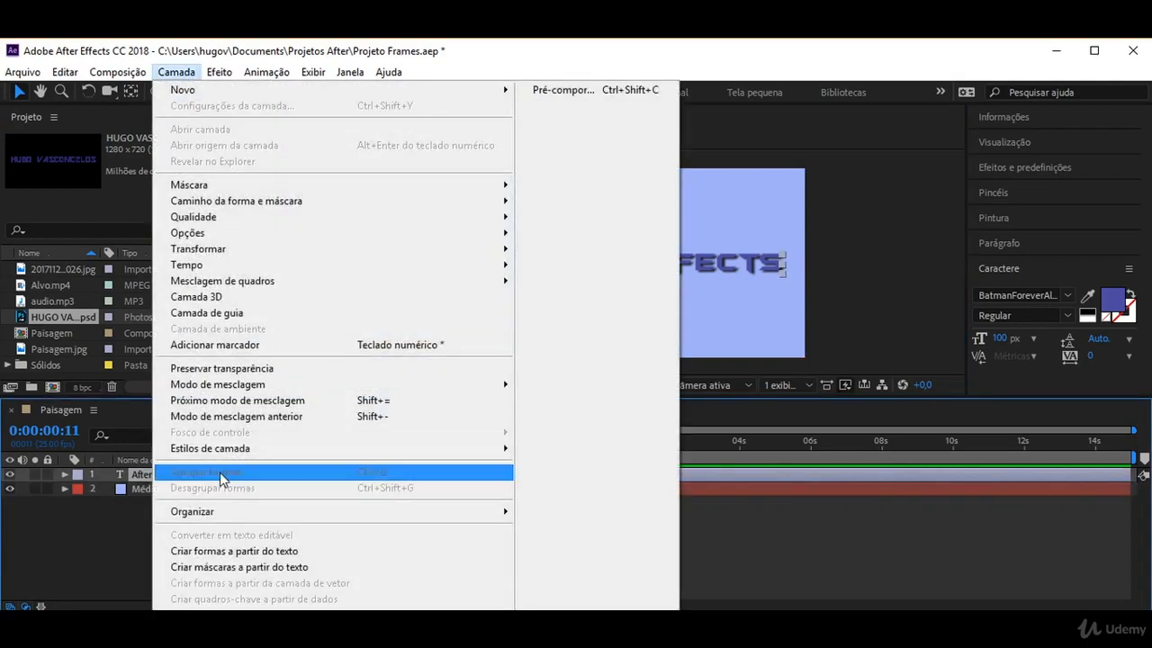
{"action": "left_click", "coordinate": [245, 552]}
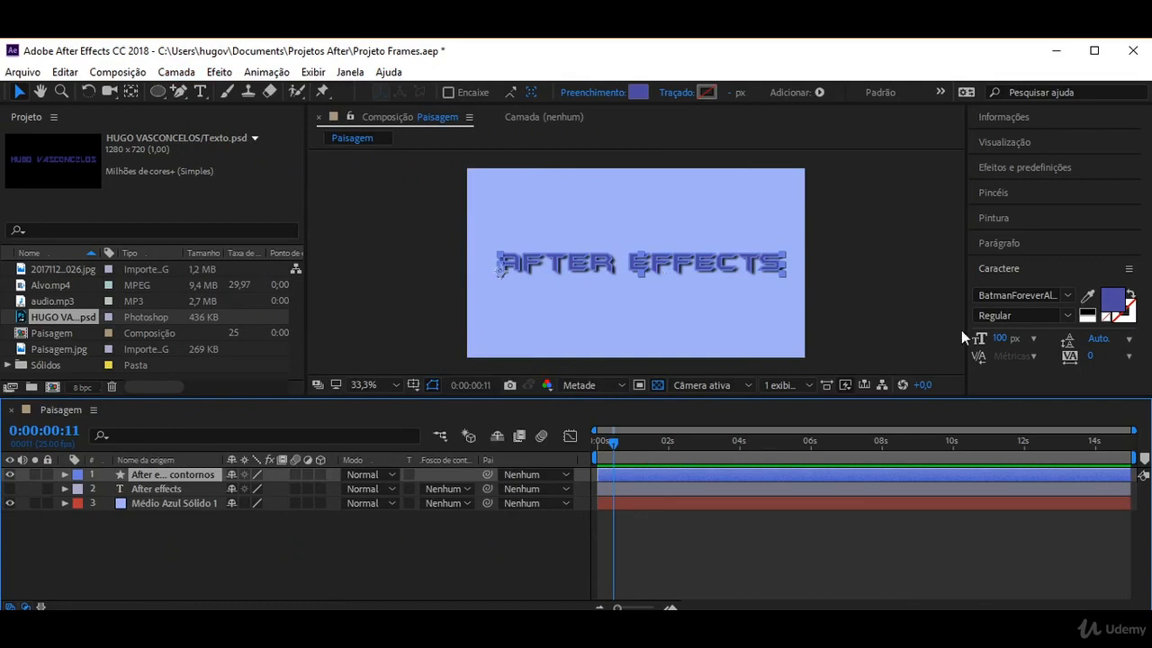
{"action": "left_click", "coordinate": [604, 261]}
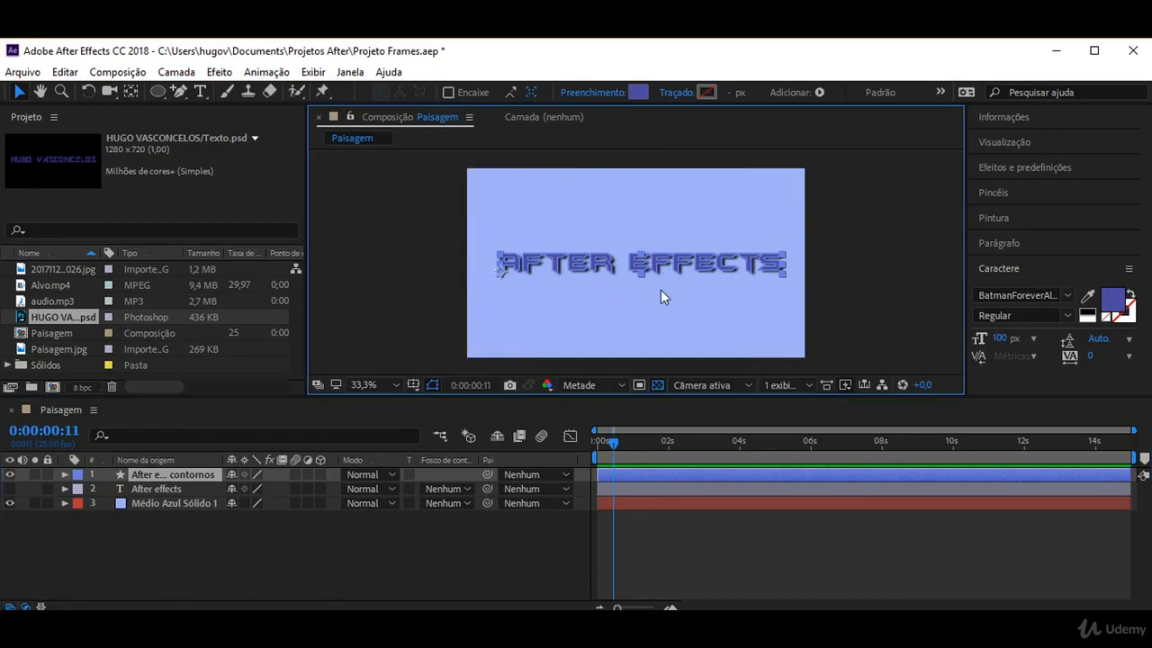
Try to change the font of the text outlines layer to Birch Std
{"action": "left_click", "coordinate": [1068, 298]}
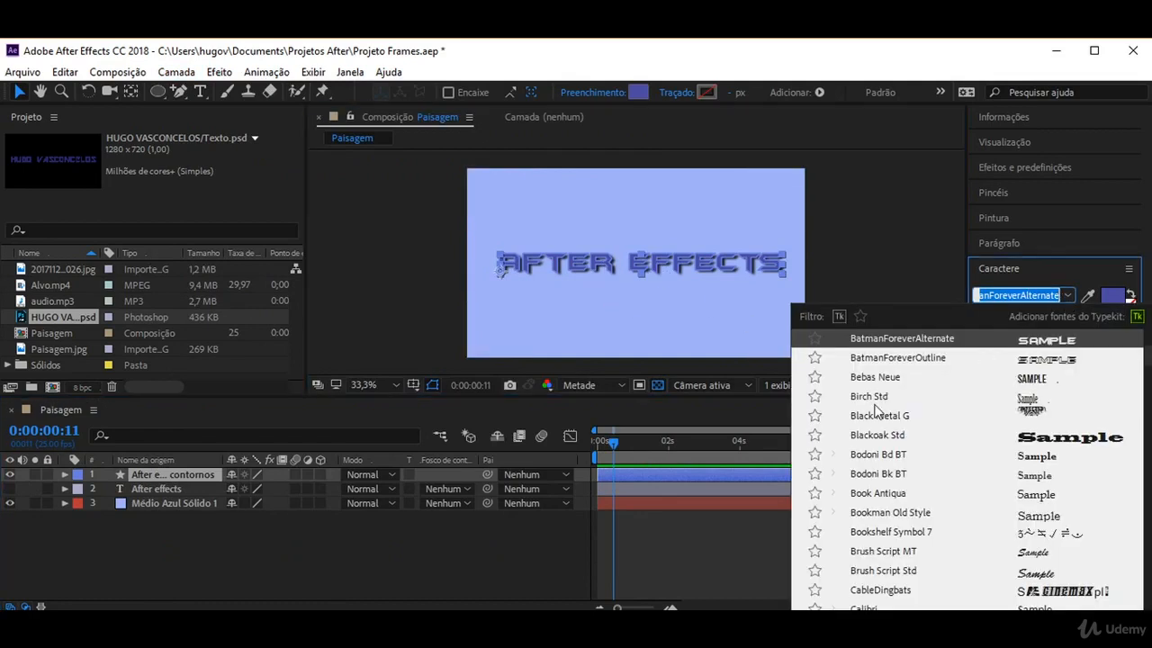
{"action": "left_click", "coordinate": [879, 397]}
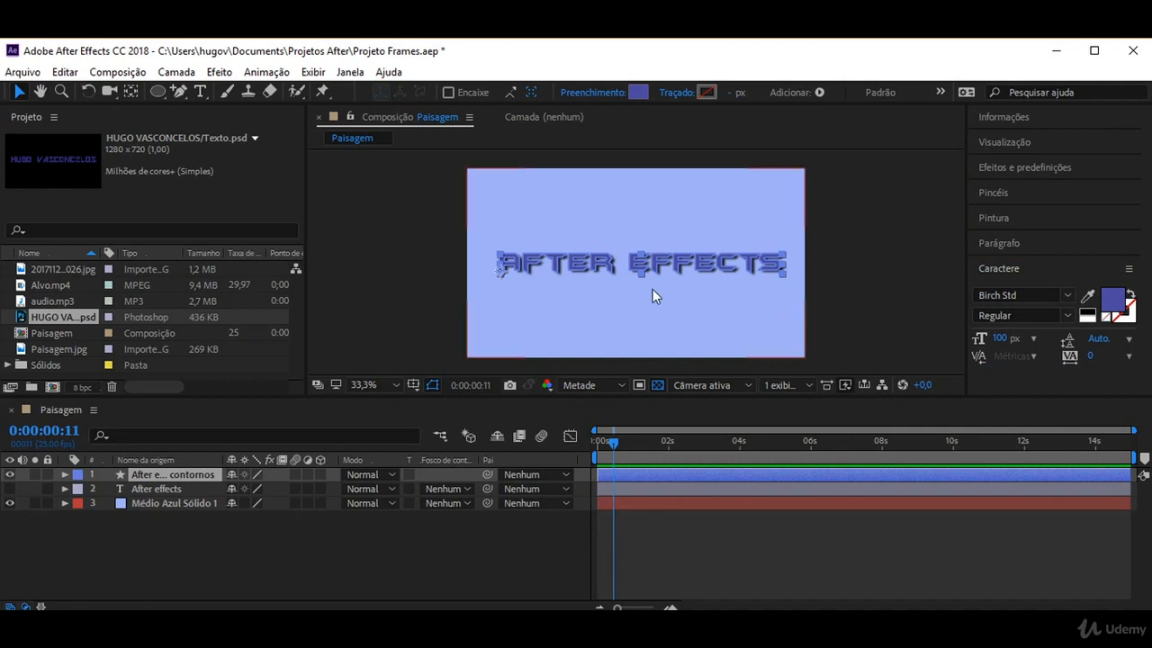
{"action": "left_click", "coordinate": [534, 272]}
{"action": "left_click", "coordinate": [533, 272]}
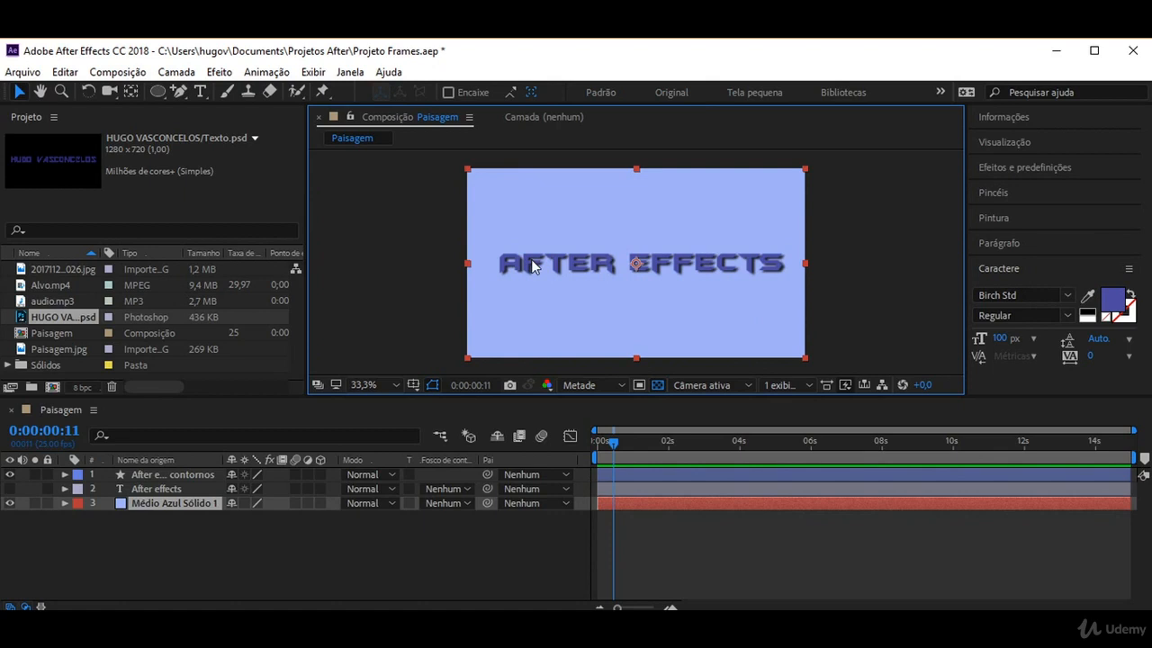
Compare the original text layer with its outlines layer by selecting each in turn
{"action": "left_click", "coordinate": [149, 487]}
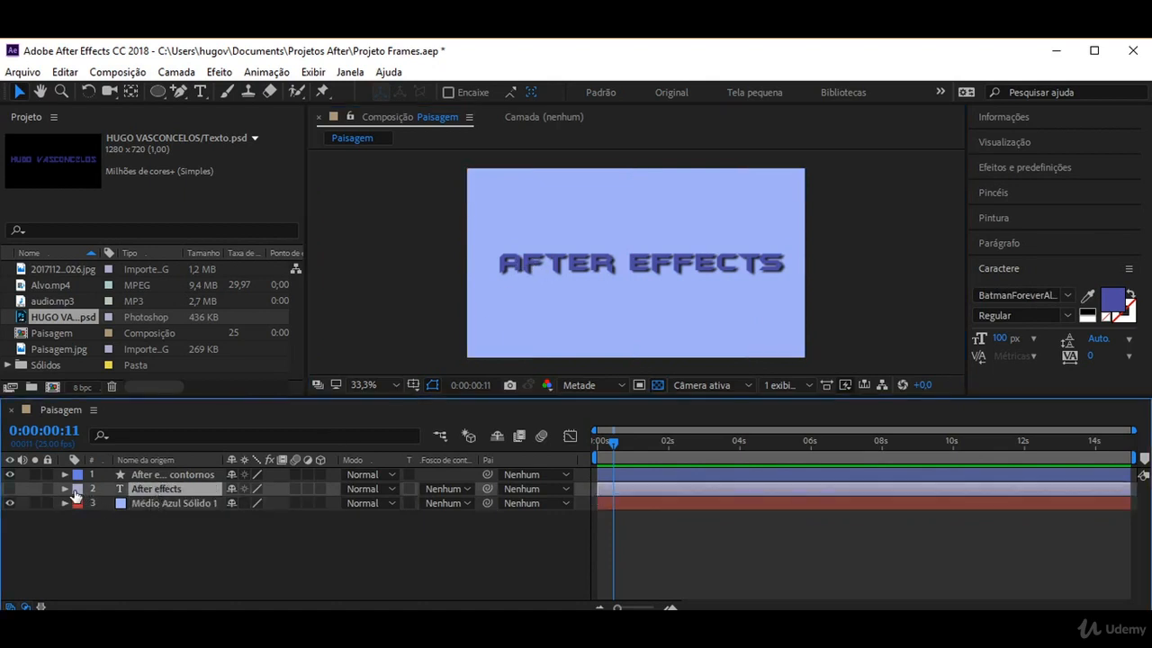
{"action": "left_click", "coordinate": [138, 474]}
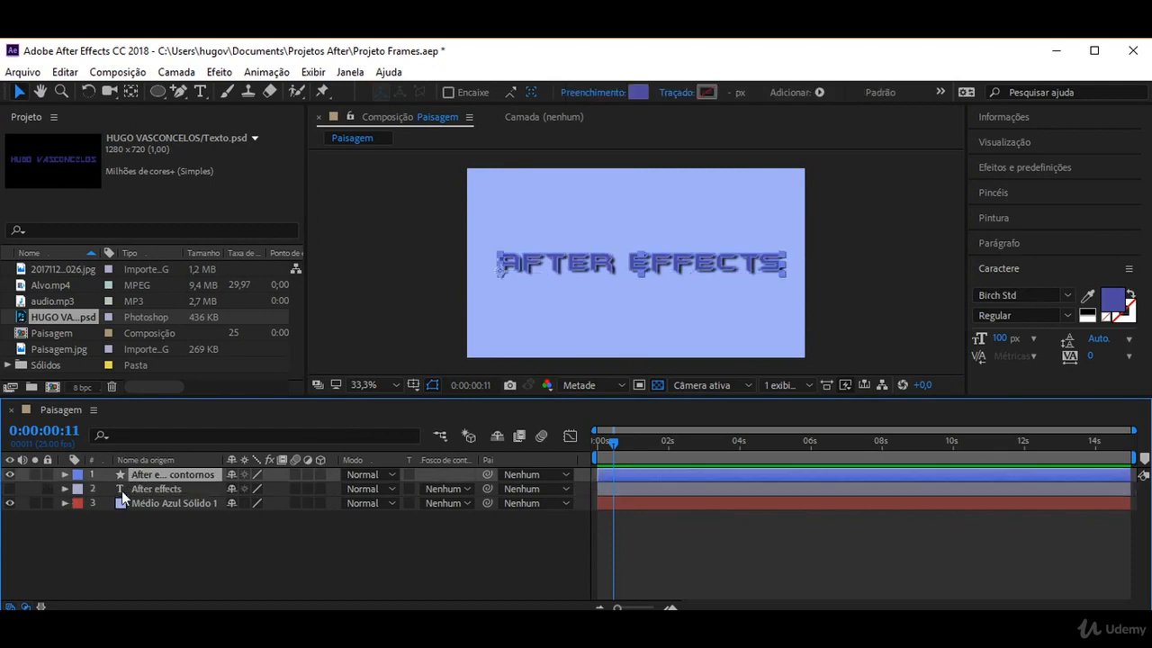
{"action": "left_click", "coordinate": [137, 489]}
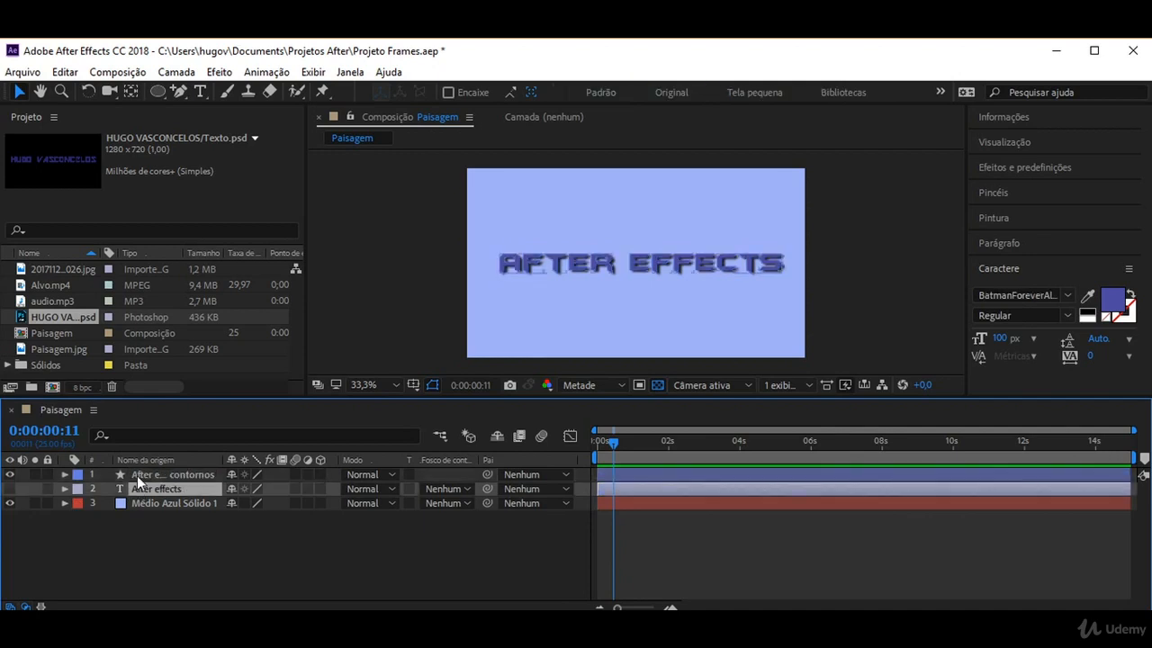
{"action": "left_click", "coordinate": [137, 475]}
{"action": "left_click", "coordinate": [139, 488]}
{"action": "left_click", "coordinate": [134, 474]}
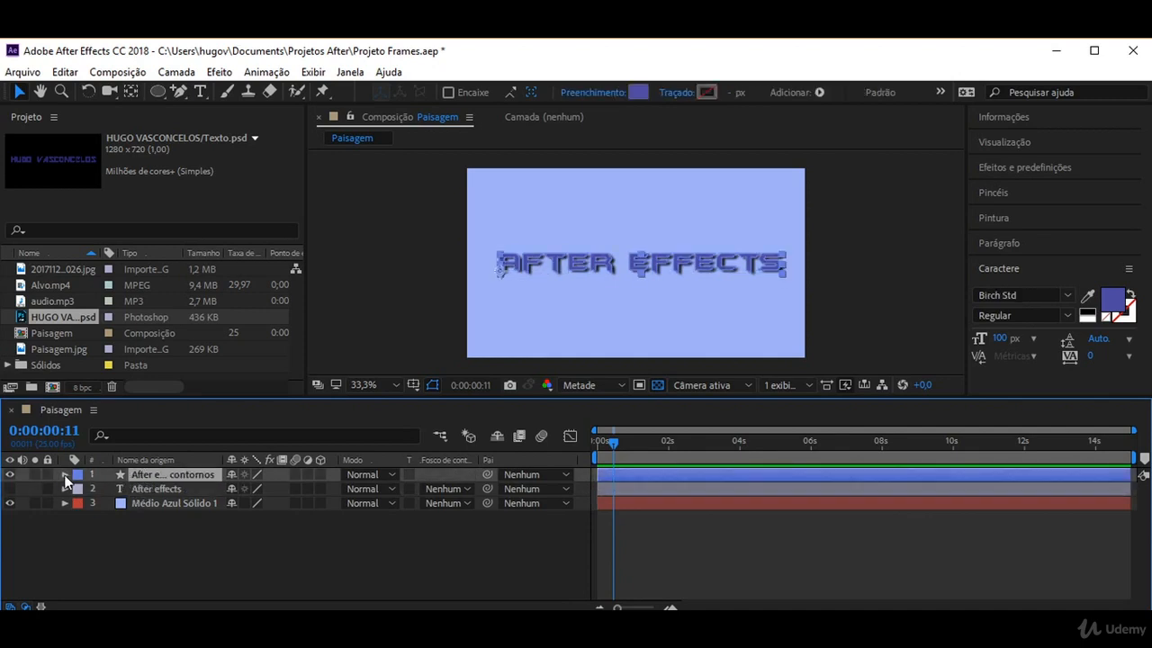
Expand the outlines layer's contents, select the letter A group and set the current time to 2 seconds
{"action": "left_click", "coordinate": [65, 474]}
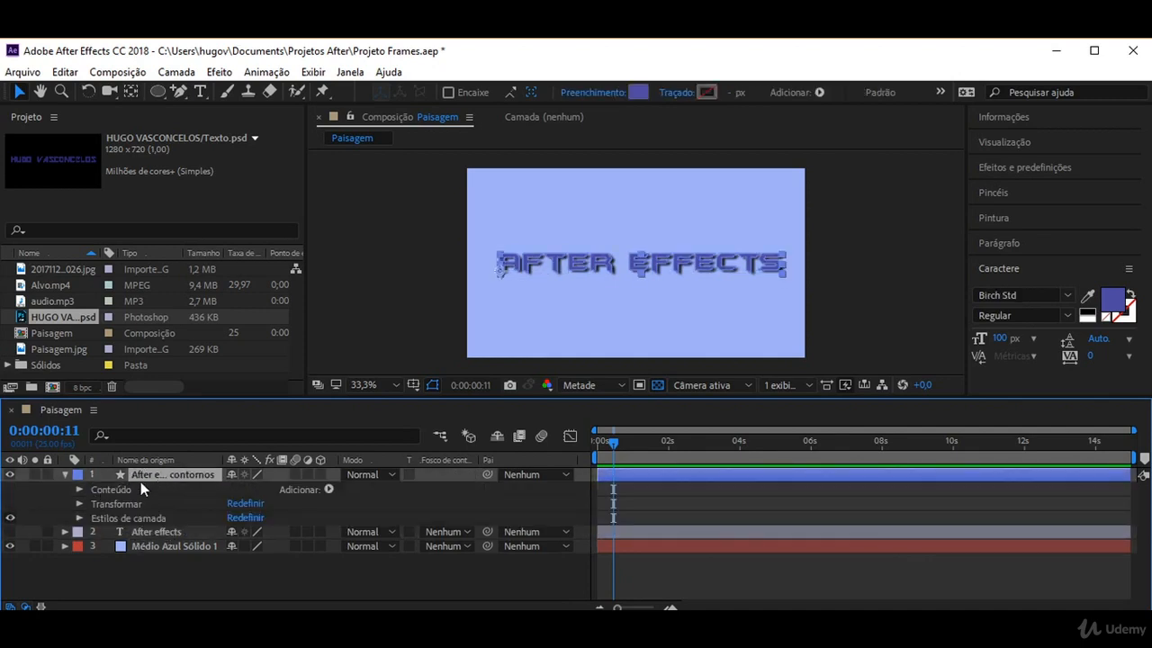
{"action": "left_click", "coordinate": [79, 489]}
{"action": "scroll", "coordinate": [99, 504], "scroll_direction": "down", "scroll_amount": 1}
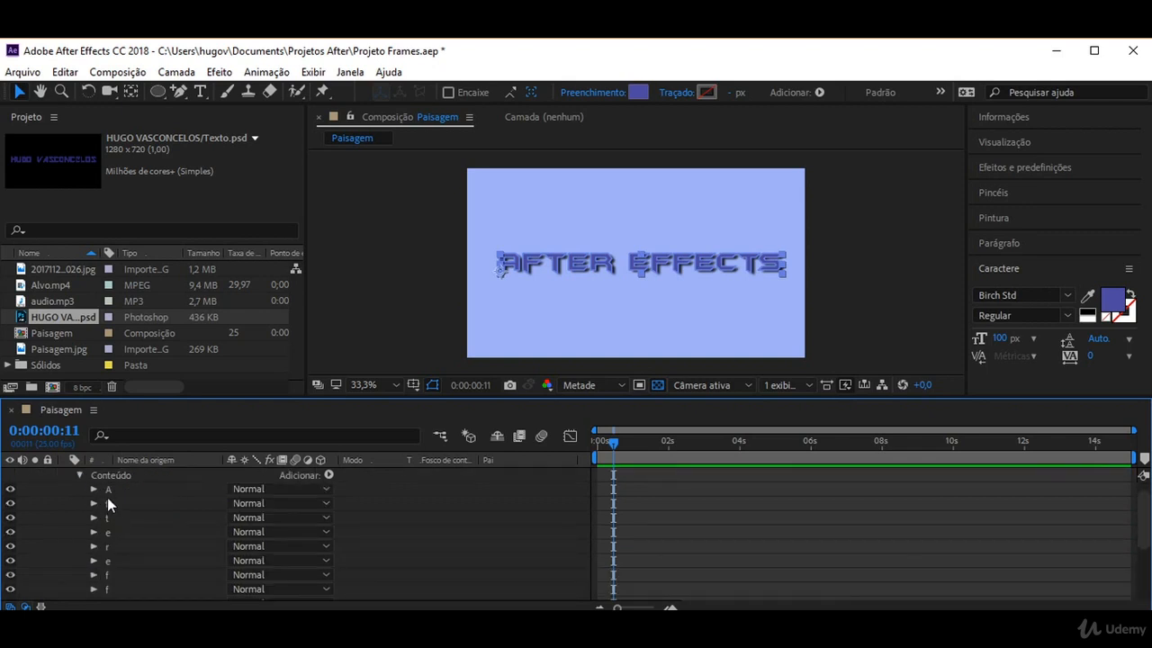
{"action": "left_click", "coordinate": [109, 489]}
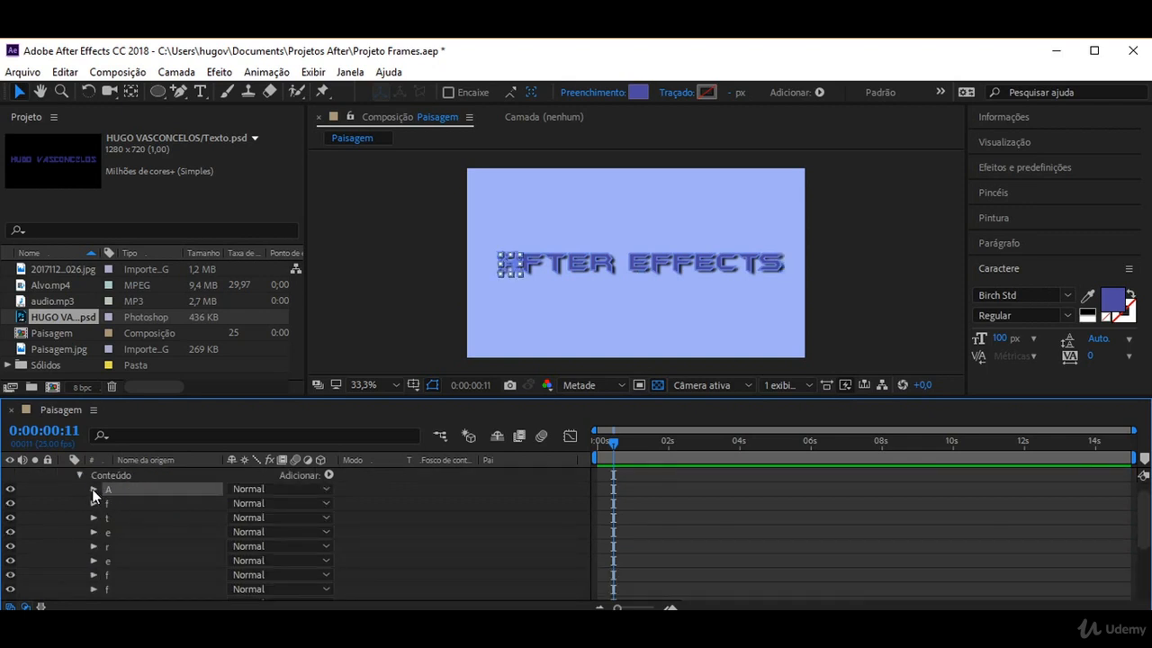
{"action": "left_click_drag", "start_coordinate": [612, 443], "coordinate": [667, 436]}
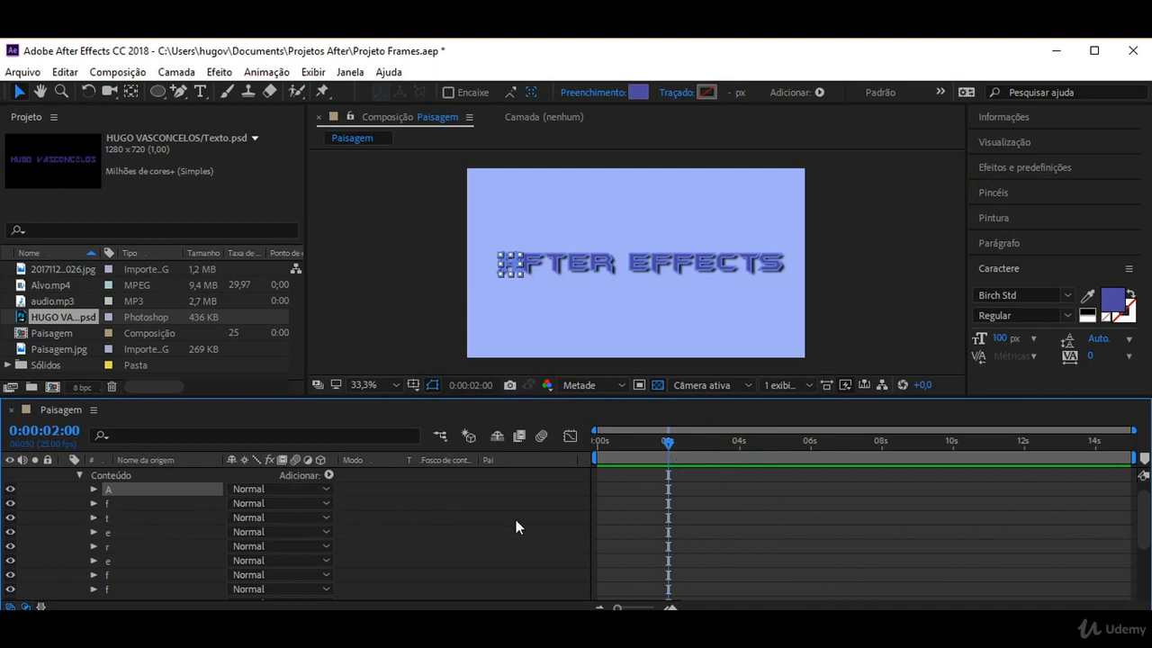
Examine the contents of the letter A group and the path property of its two shapes
{"action": "left_click", "coordinate": [94, 489]}
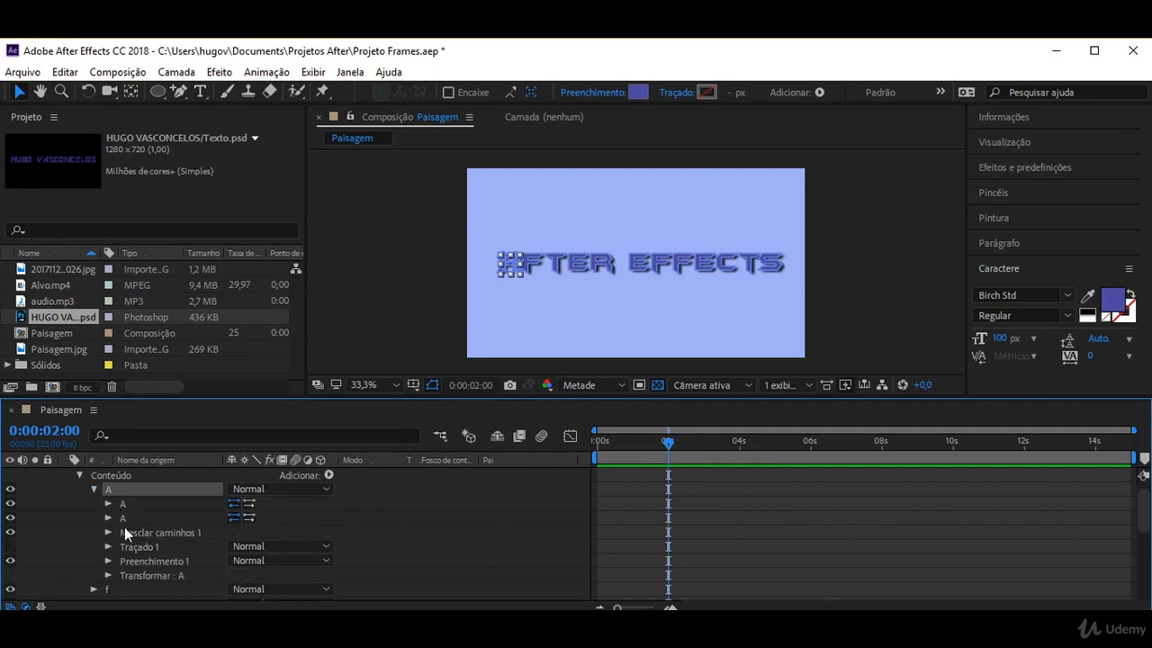
{"action": "scroll", "coordinate": [171, 547], "scroll_direction": "down", "scroll_amount": 1}
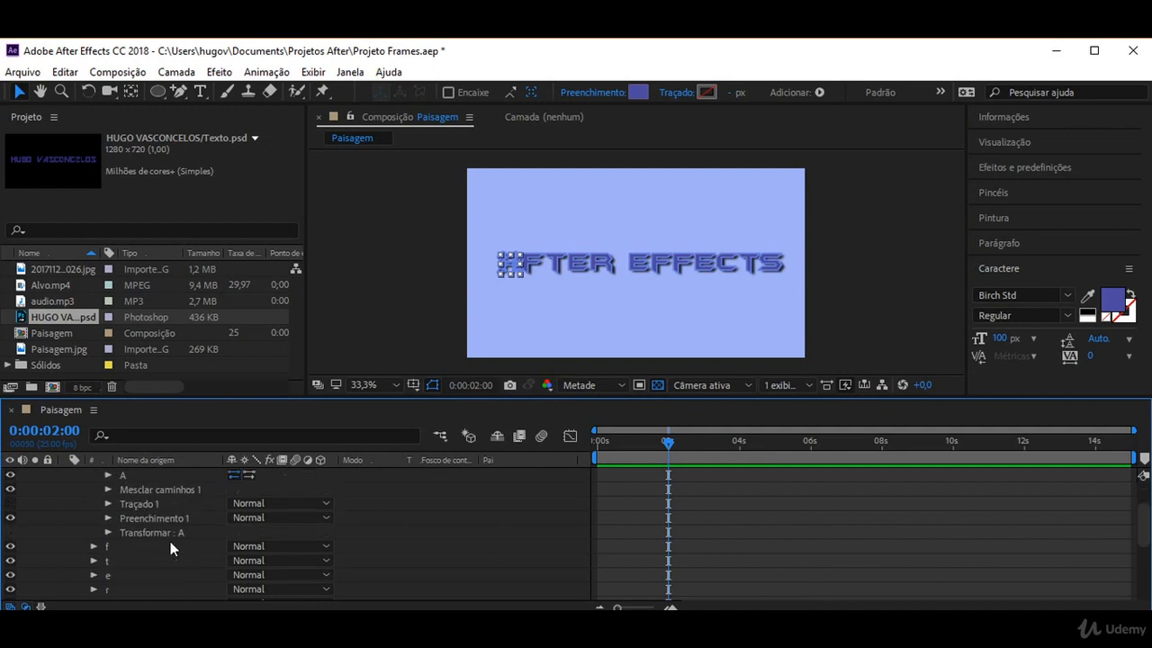
{"action": "scroll", "coordinate": [171, 547], "scroll_direction": "up", "scroll_amount": 1}
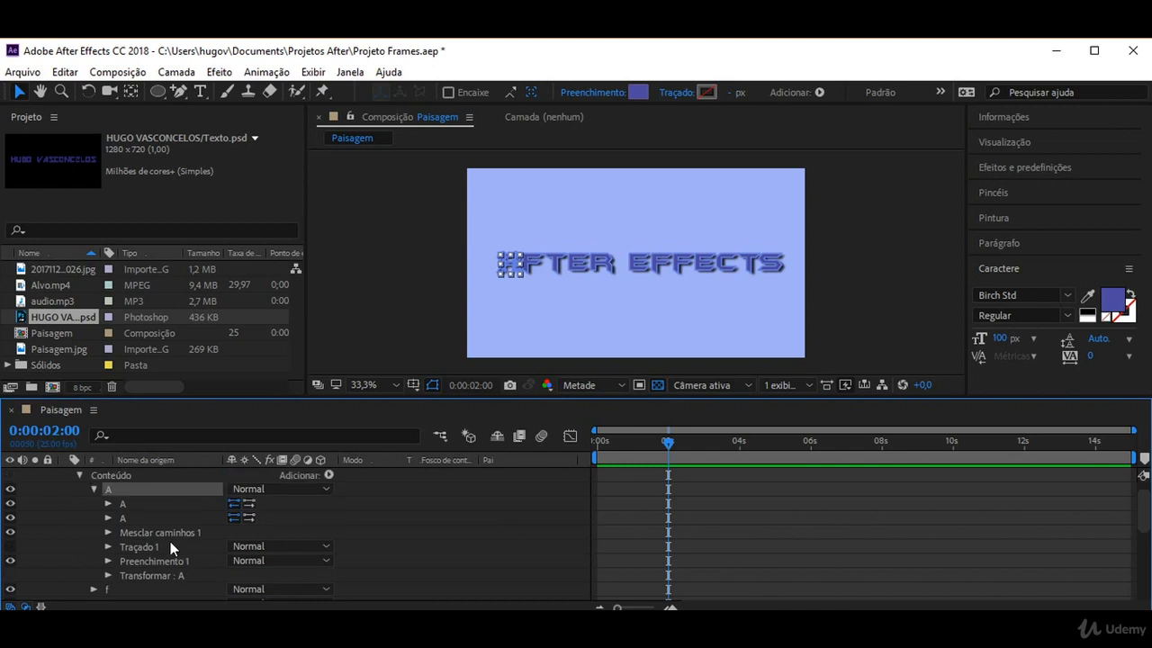
{"action": "left_click", "coordinate": [108, 504]}
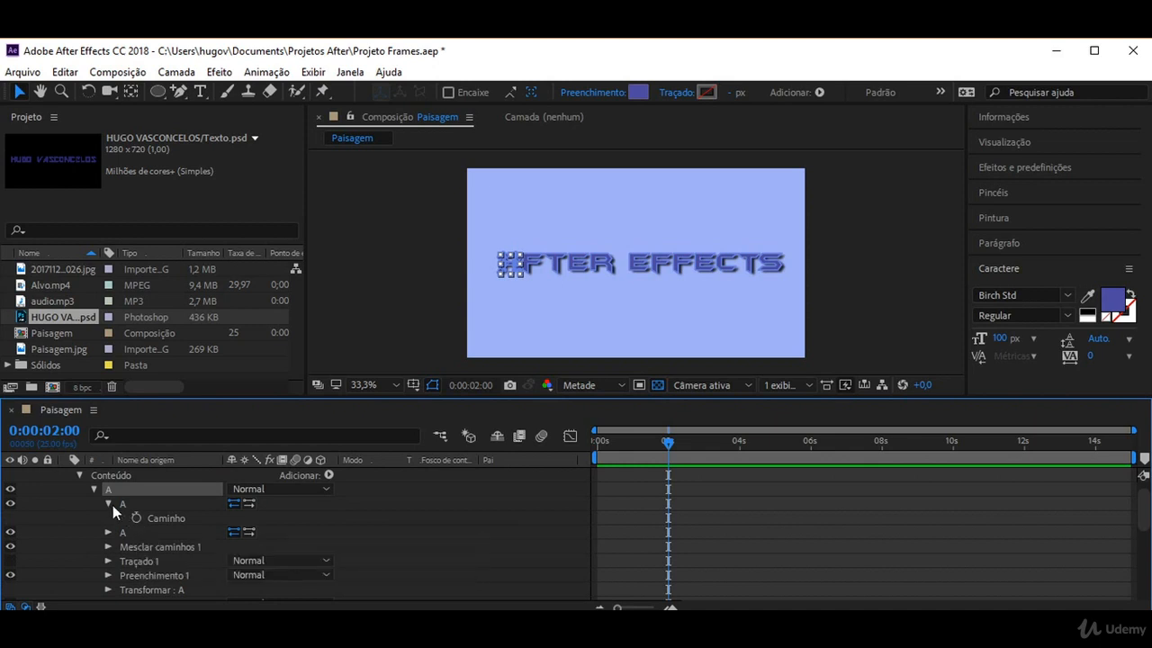
{"action": "left_click", "coordinate": [107, 533]}
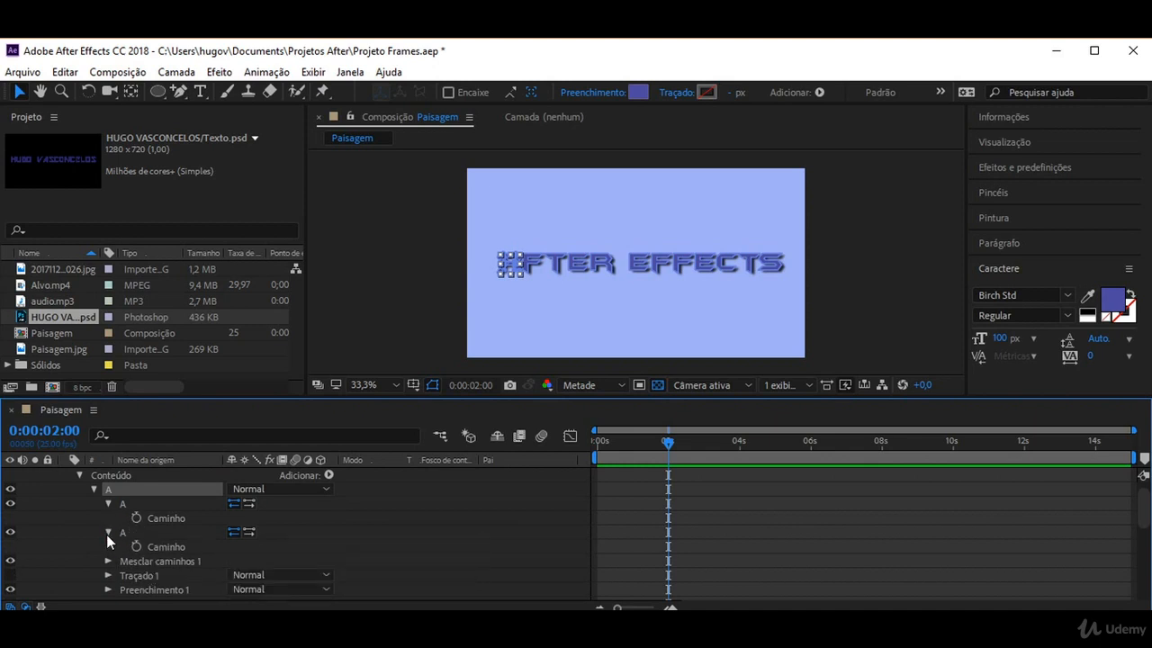
{"action": "left_click", "coordinate": [107, 532]}
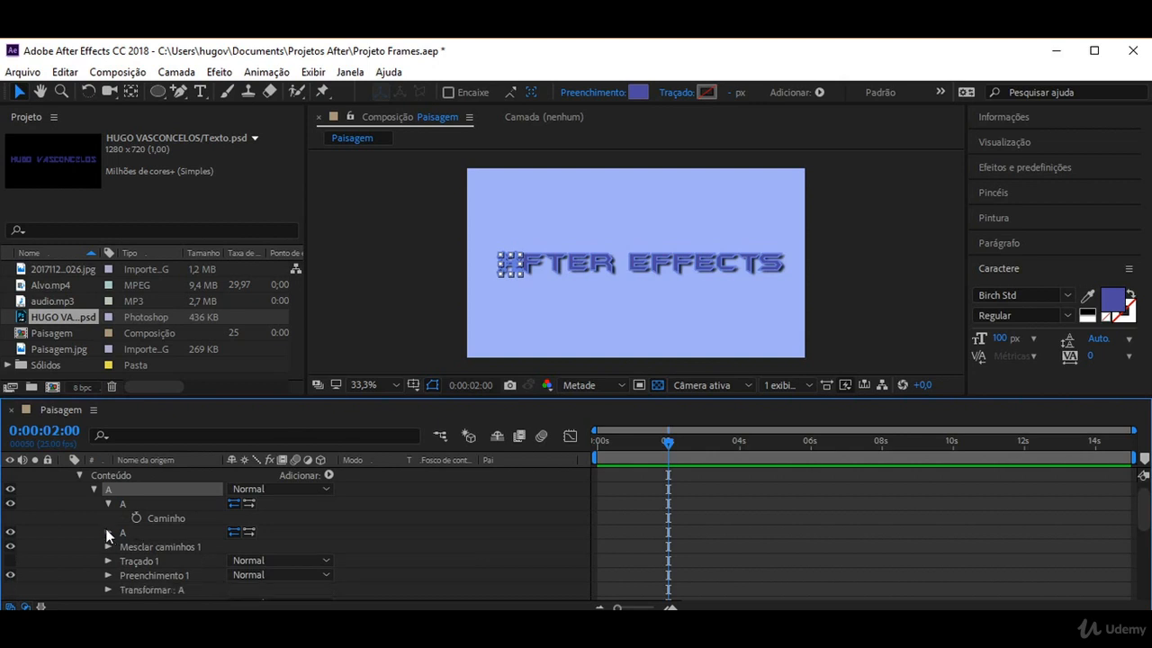
{"action": "left_click", "coordinate": [108, 504]}
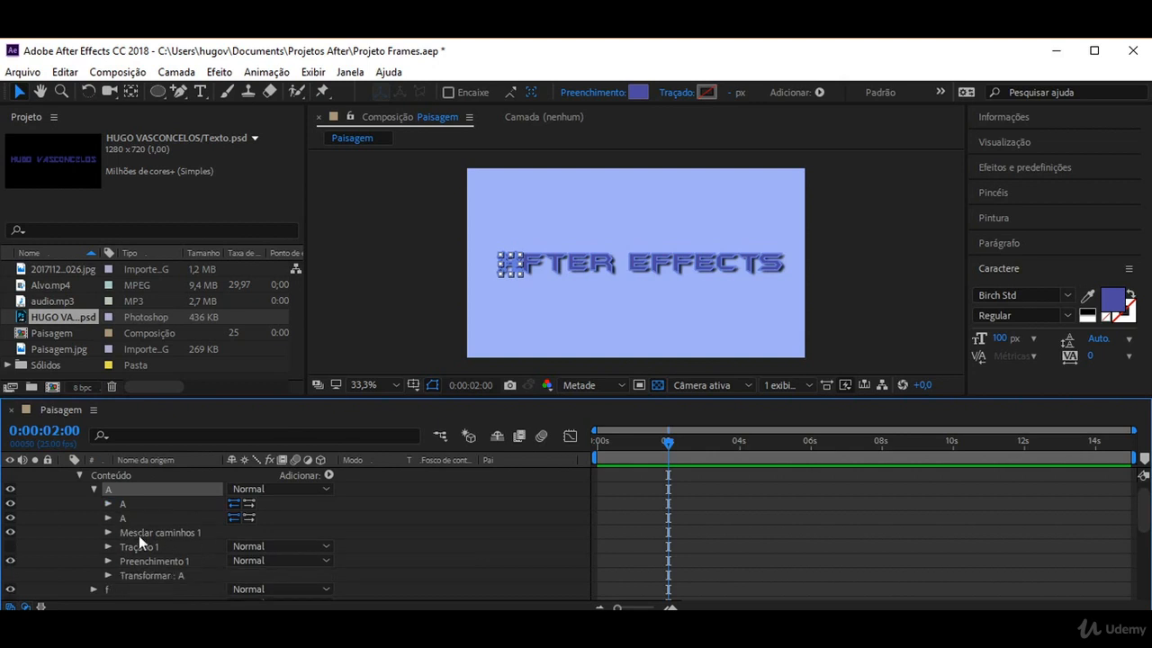
Add a path (Caminho) keyframe at 2 seconds to the first shape inside the letter A group
{"action": "left_click", "coordinate": [94, 488]}
{"action": "left_click", "coordinate": [94, 490]}
{"action": "left_click", "coordinate": [109, 504]}
{"action": "left_click", "coordinate": [135, 518]}
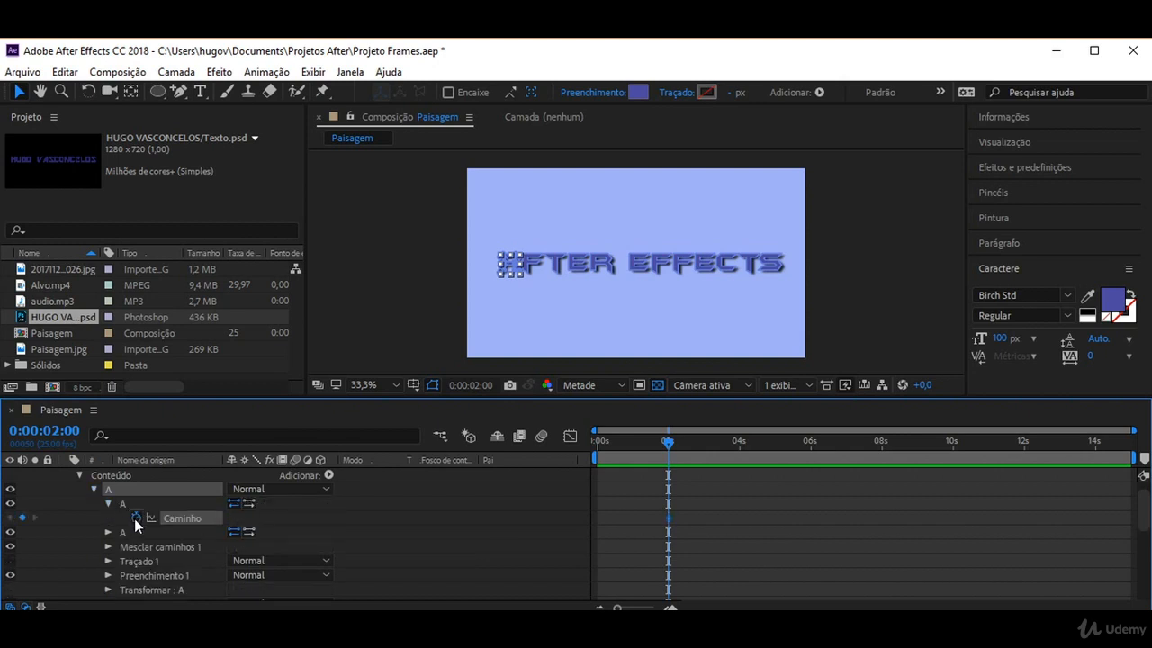
At 0 seconds, move the letter A's keyframed path to the composition's upper-left corner and scrub through the animation
{"action": "left_click", "coordinate": [594, 442]}
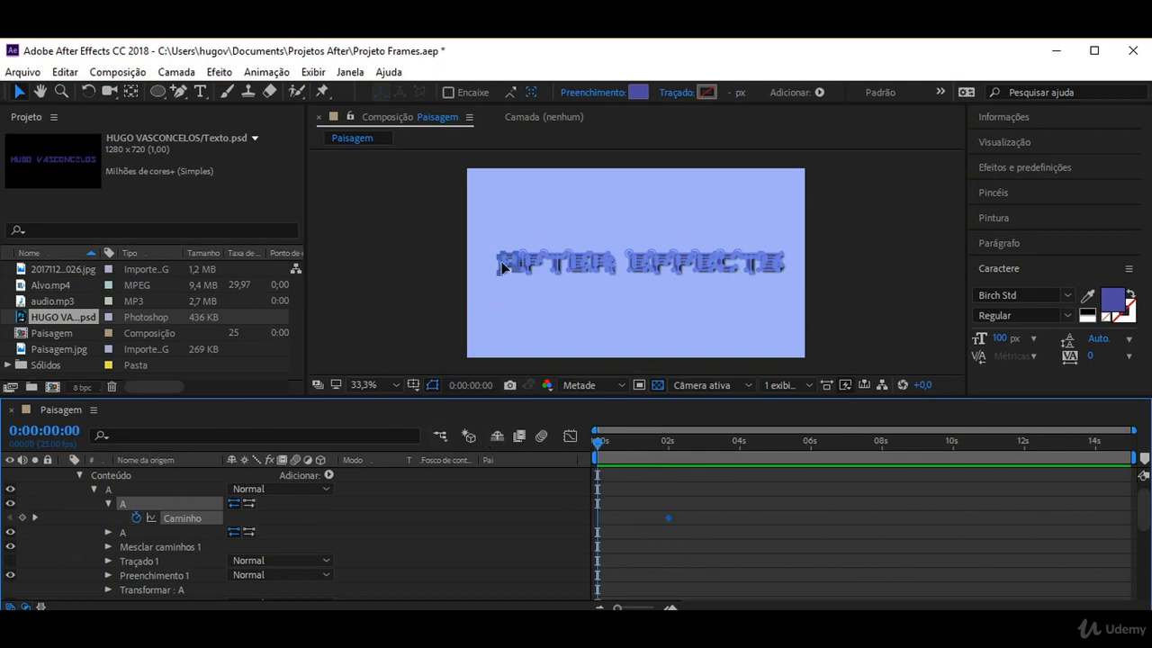
{"action": "left_click_drag", "start_coordinate": [518, 270], "coordinate": [500, 201]}
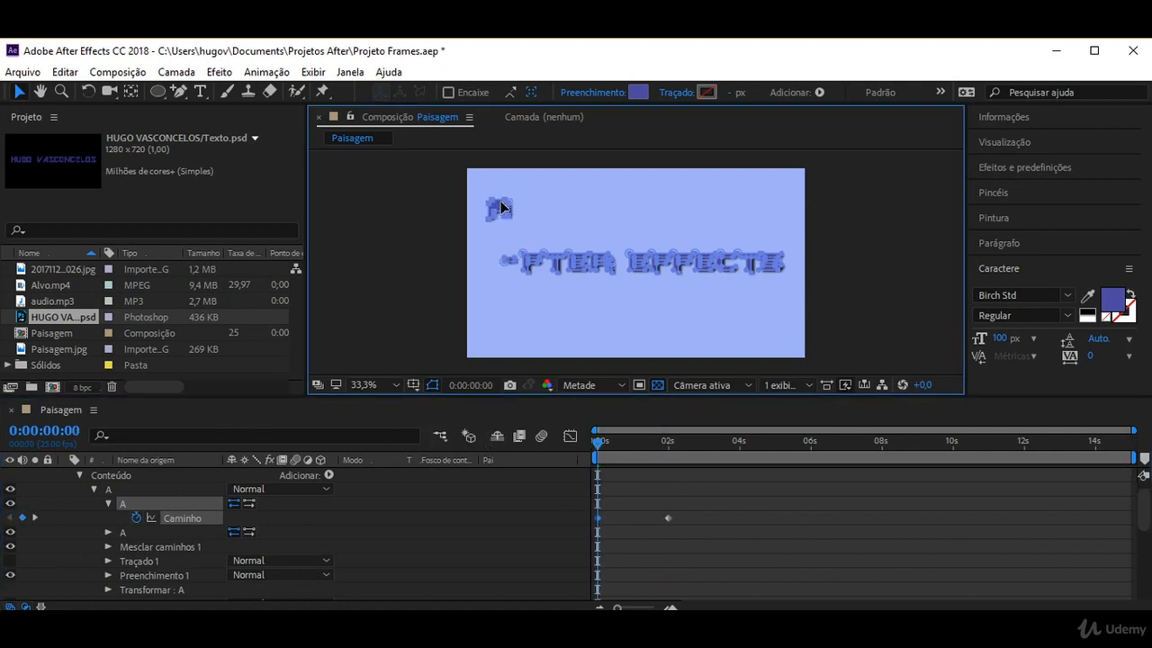
{"action": "left_click", "coordinate": [640, 442]}
{"action": "left_click_drag", "start_coordinate": [663, 442], "coordinate": [587, 438]}
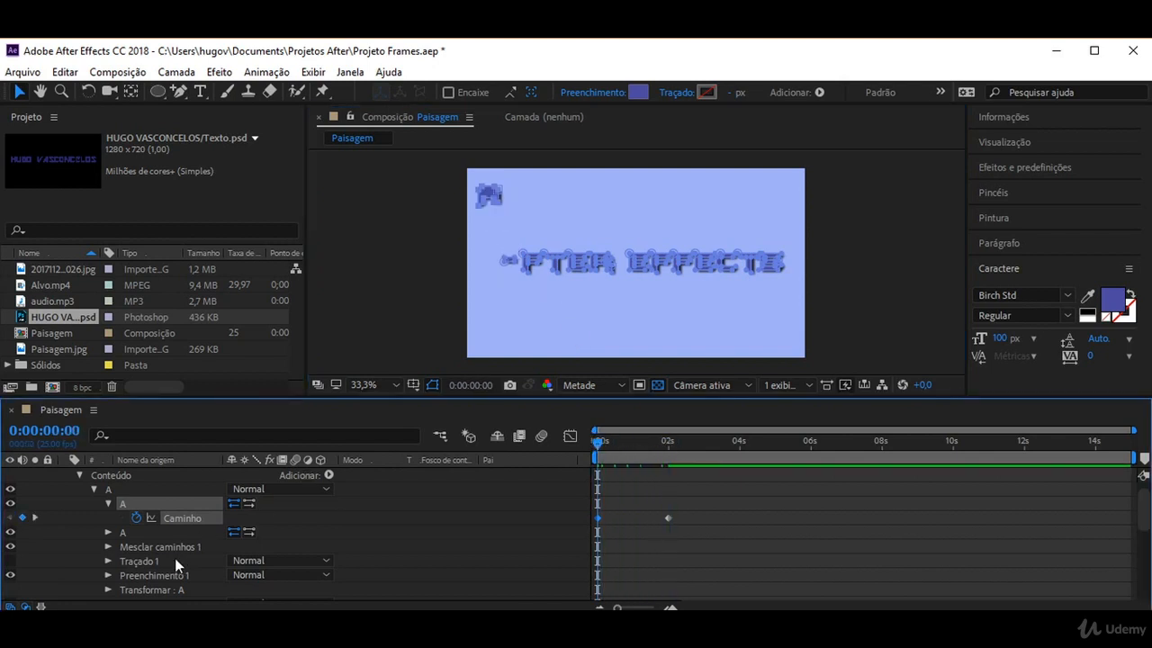
Keyframe the Caminho of the first letter f at about 2 seconds, and at 0 seconds move it to the composition's lower-right area
{"action": "left_click", "coordinate": [93, 489]}
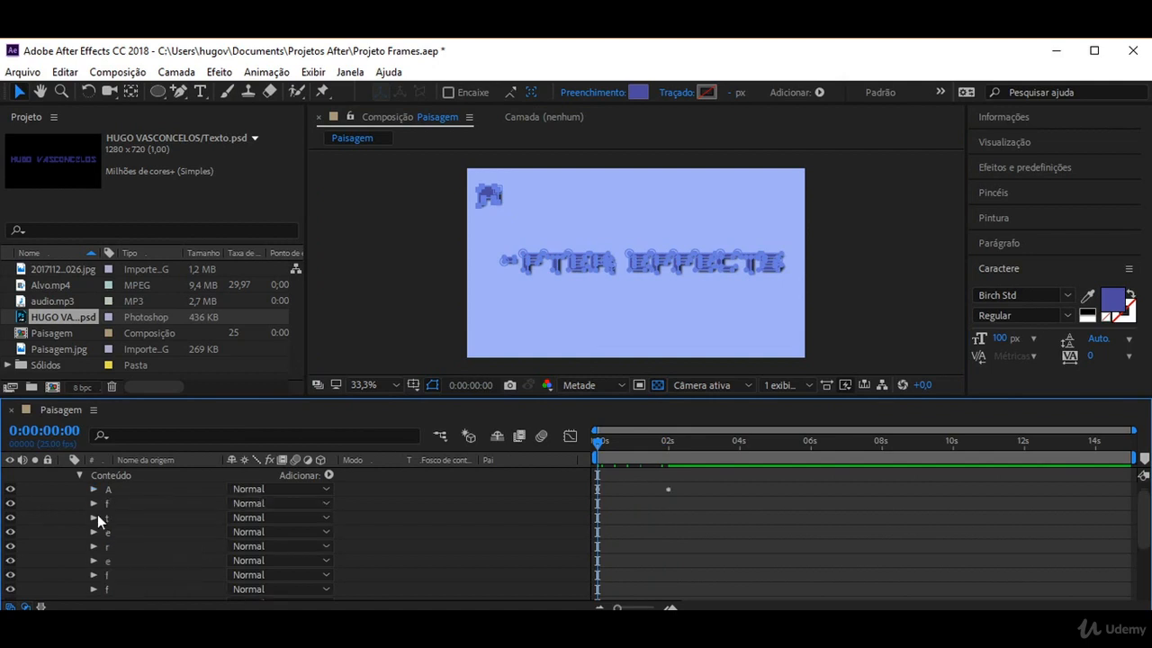
{"action": "left_click", "coordinate": [93, 504]}
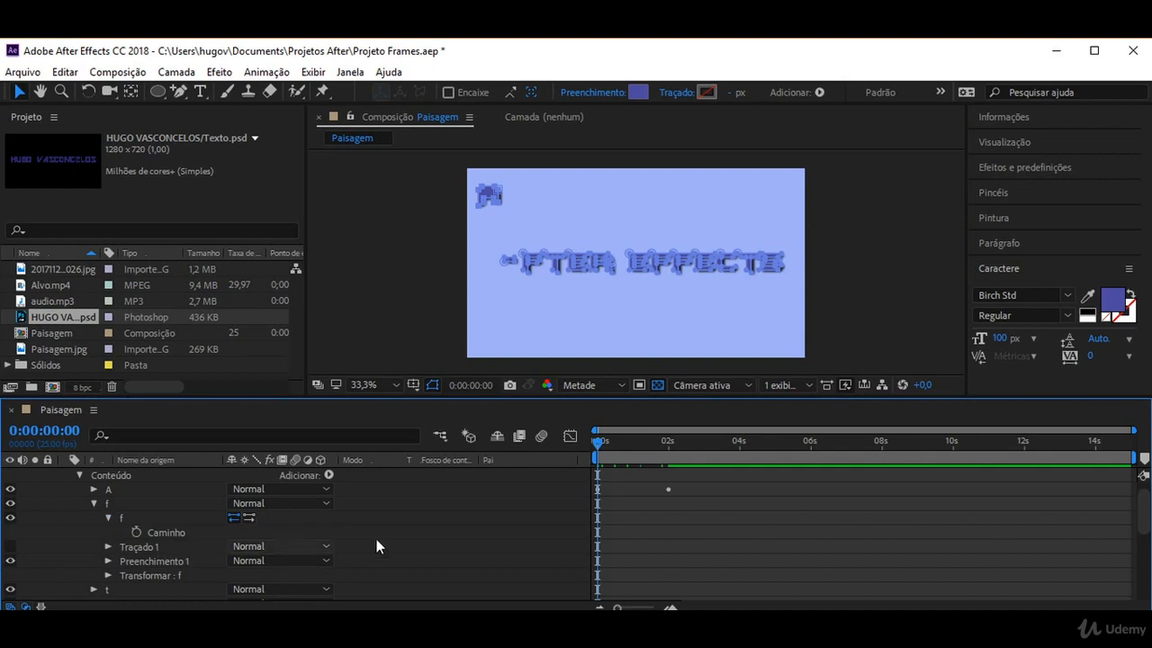
{"action": "left_click_drag", "start_coordinate": [656, 453], "coordinate": [670, 449]}
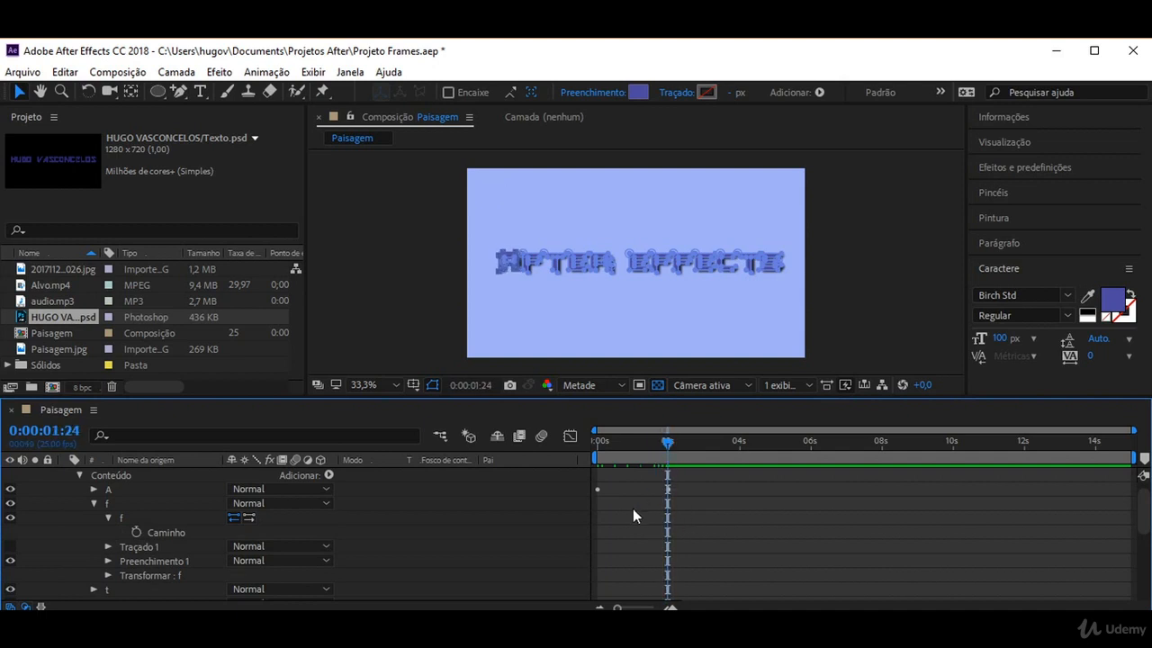
{"action": "left_click", "coordinate": [136, 533]}
{"action": "left_click_drag", "start_coordinate": [668, 440], "coordinate": [575, 443]}
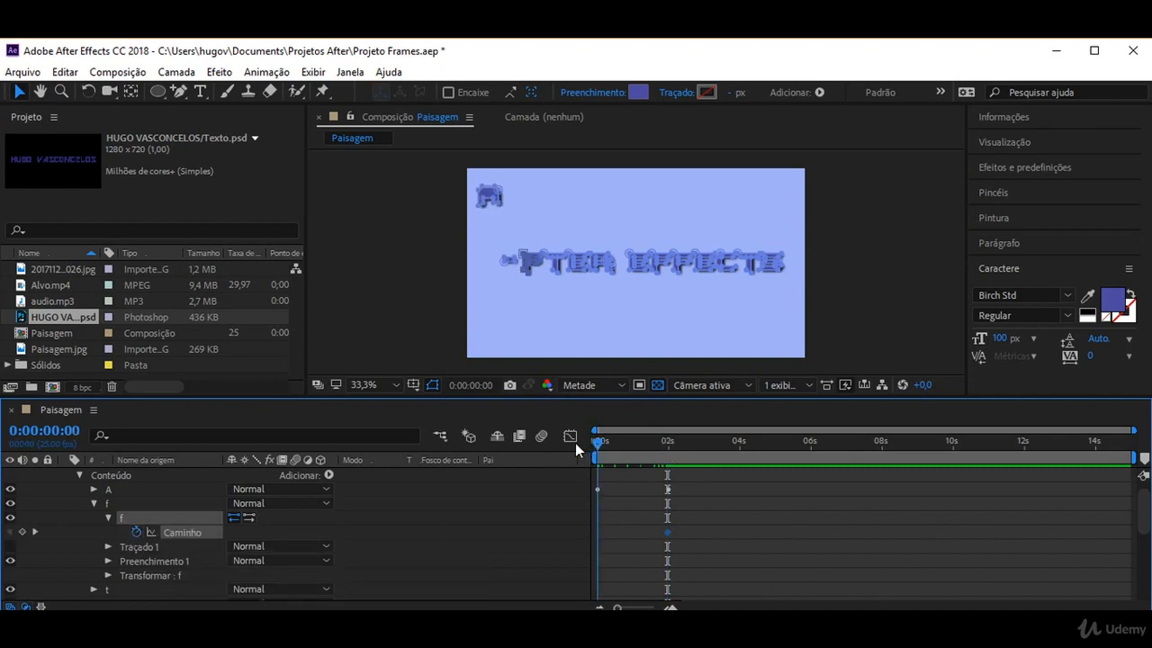
{"action": "left_click_drag", "start_coordinate": [531, 259], "coordinate": [743, 327]}
Keyframe the Caminho of the first letter t at 2 seconds, and at 0 seconds move it above the text near the composition's center
{"action": "left_click_drag", "start_coordinate": [600, 439], "coordinate": [669, 442]}
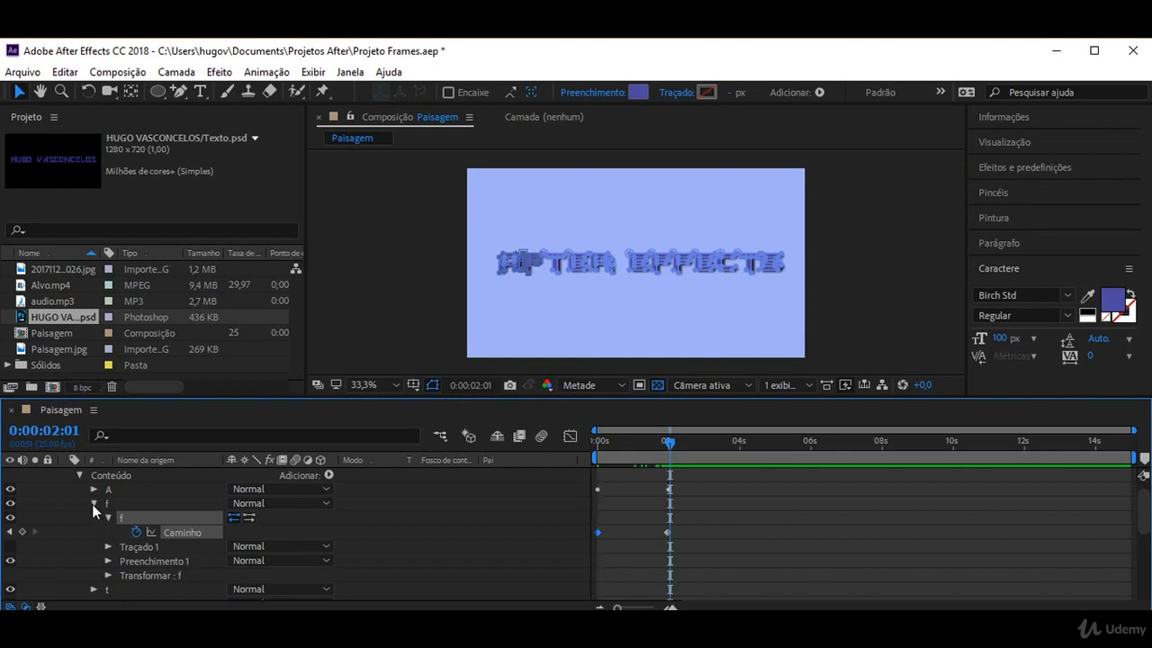
{"action": "left_click", "coordinate": [95, 504]}
{"action": "left_click", "coordinate": [94, 519]}
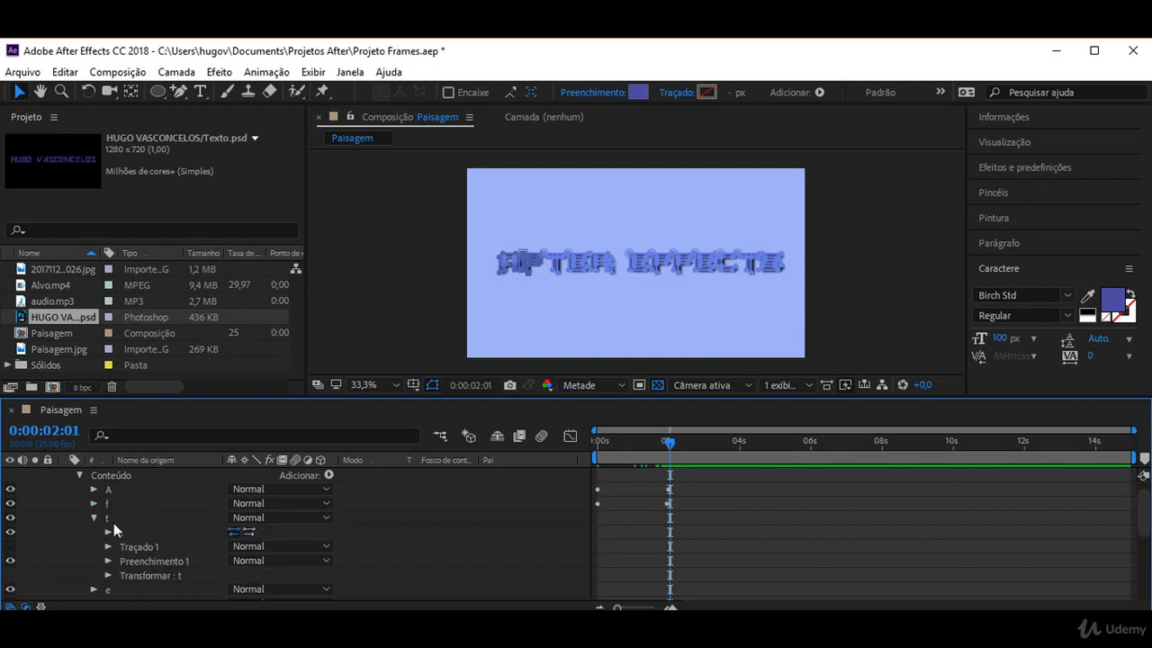
{"action": "left_click", "coordinate": [108, 532]}
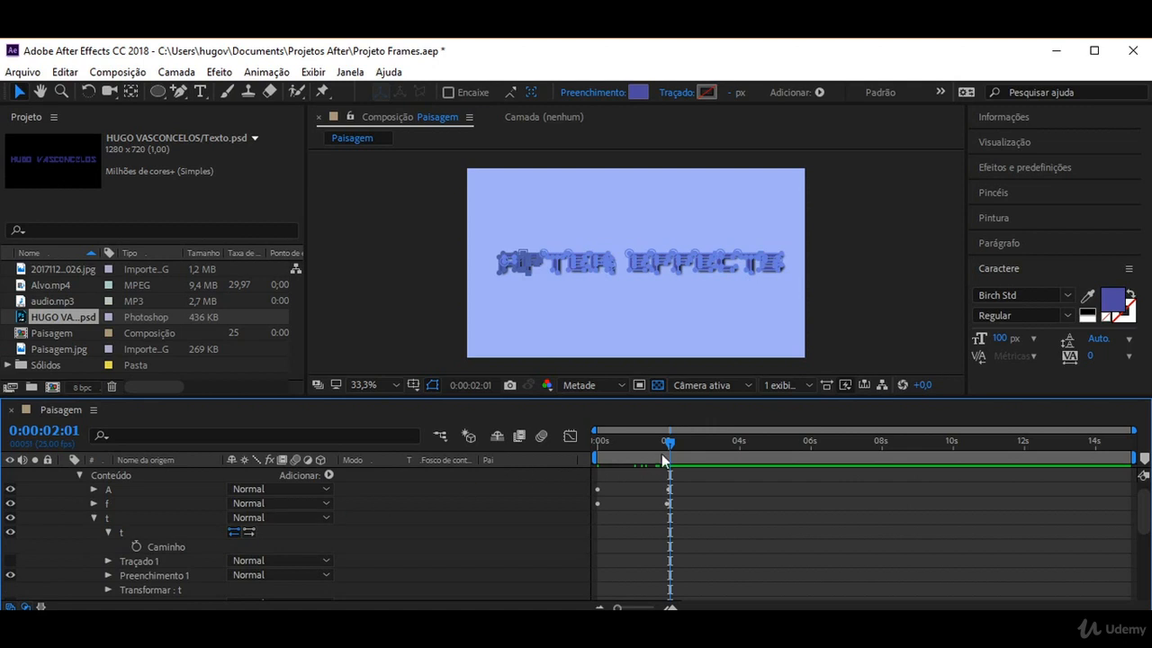
{"action": "left_click_drag", "start_coordinate": [671, 448], "coordinate": [669, 448]}
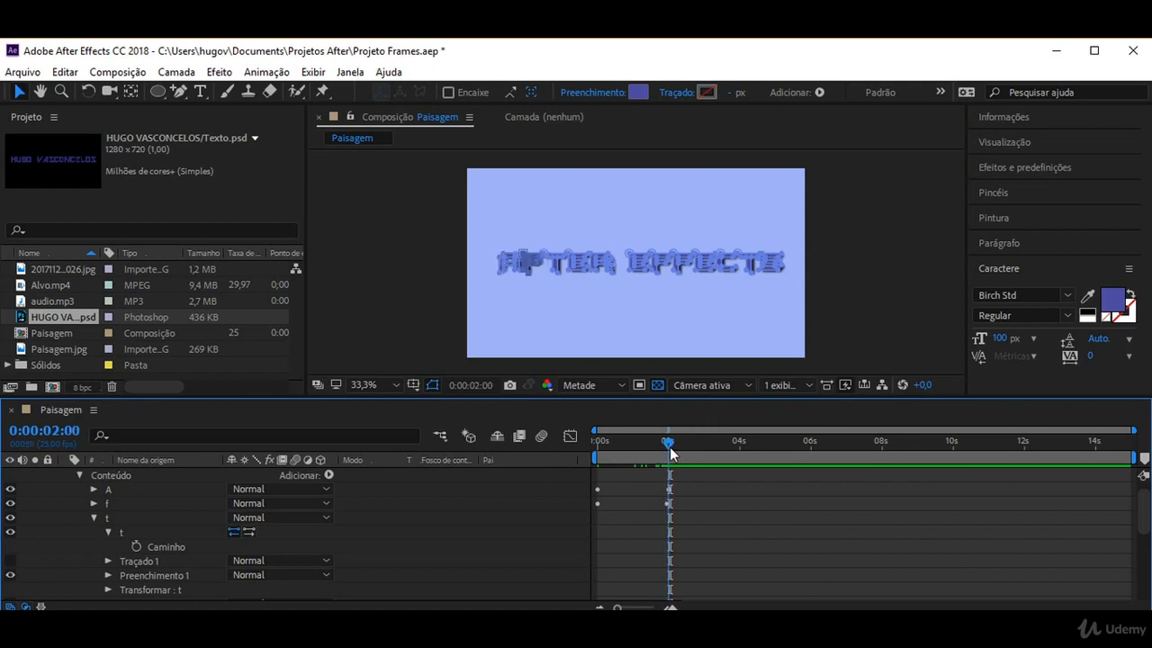
{"action": "left_click", "coordinate": [135, 547]}
{"action": "left_click_drag", "start_coordinate": [668, 445], "coordinate": [567, 445]}
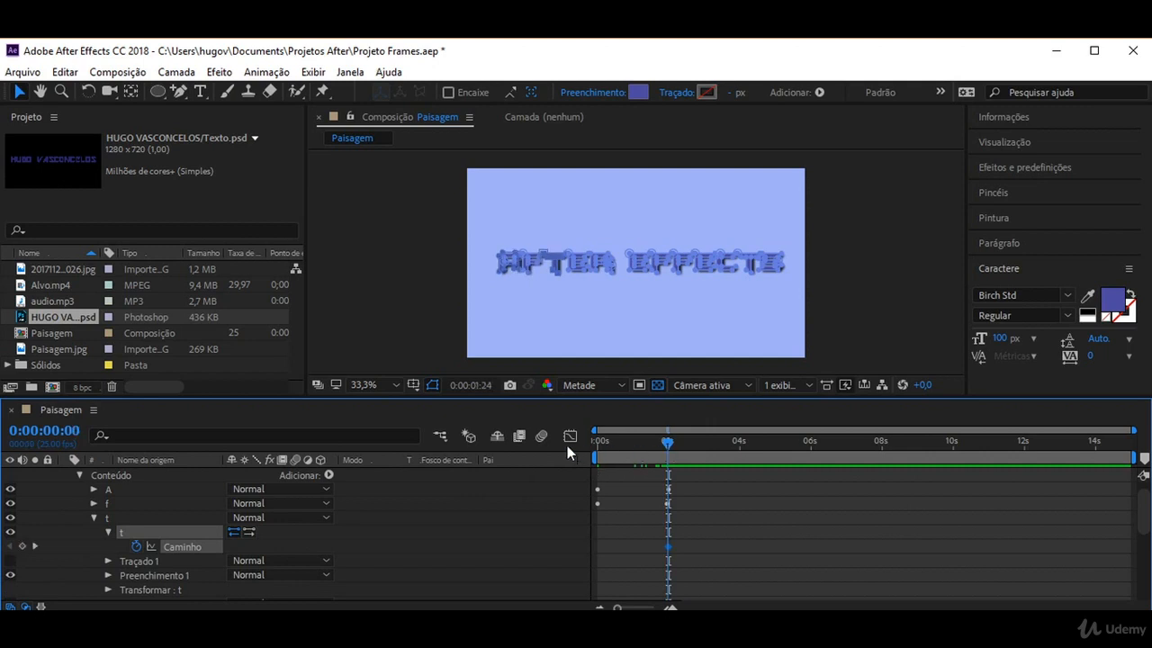
{"action": "left_click_drag", "start_coordinate": [558, 267], "coordinate": [652, 225]}
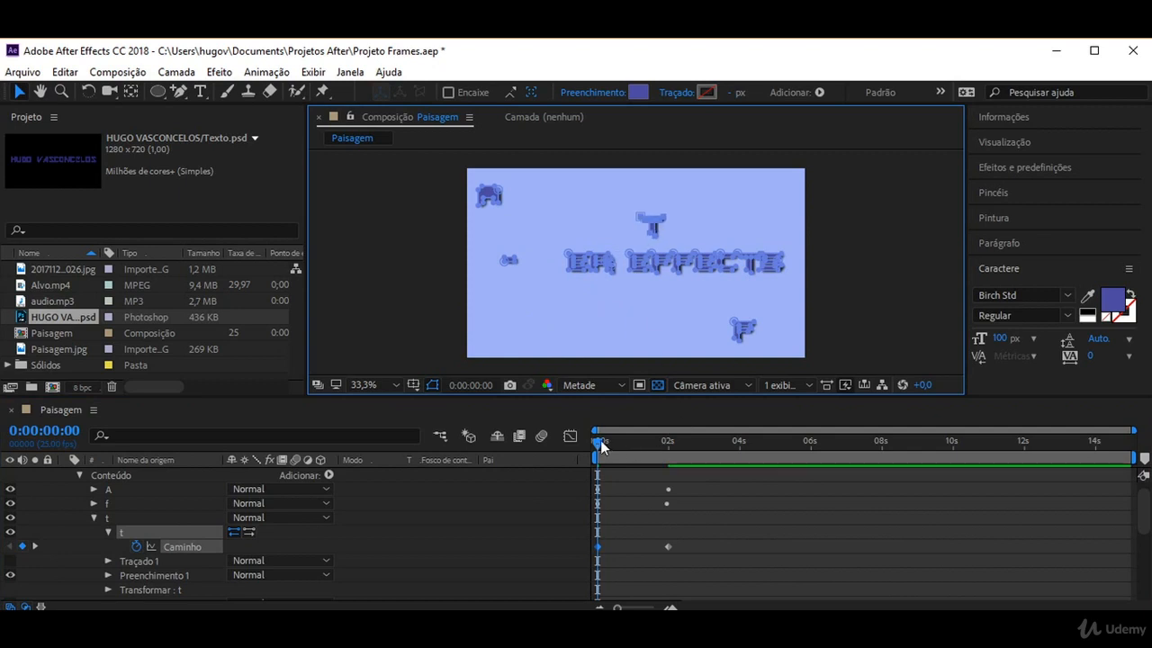
Deselect the letter paths and scrub between 0 and 2 seconds to preview the animation of A, F and T
{"action": "left_click_drag", "start_coordinate": [599, 440], "coordinate": [670, 444]}
{"action": "left_click", "coordinate": [847, 261]}
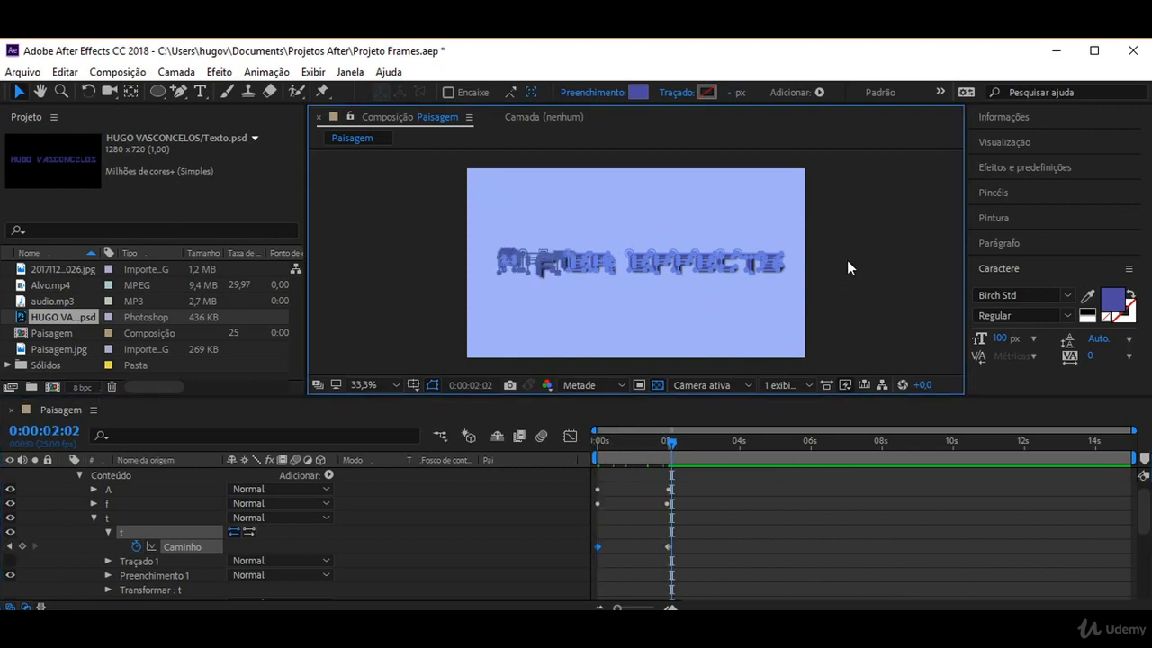
{"action": "left_click", "coordinate": [653, 335]}
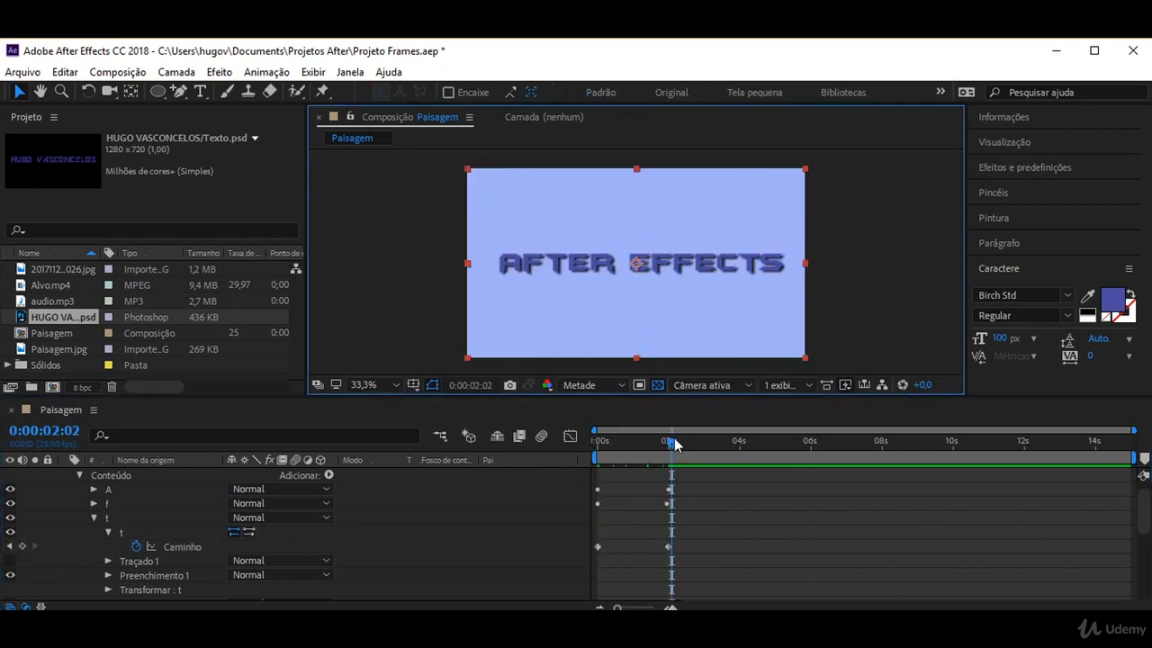
{"action": "mouse_move", "coordinate": [668, 443]}
{"action": "left_mouse_down"}
{"action": "mouse_move", "coordinate": [565, 452]}
{"action": "mouse_move", "coordinate": [673, 457]}
{"action": "mouse_move", "coordinate": [632, 448]}
{"action": "left_mouse_up"}
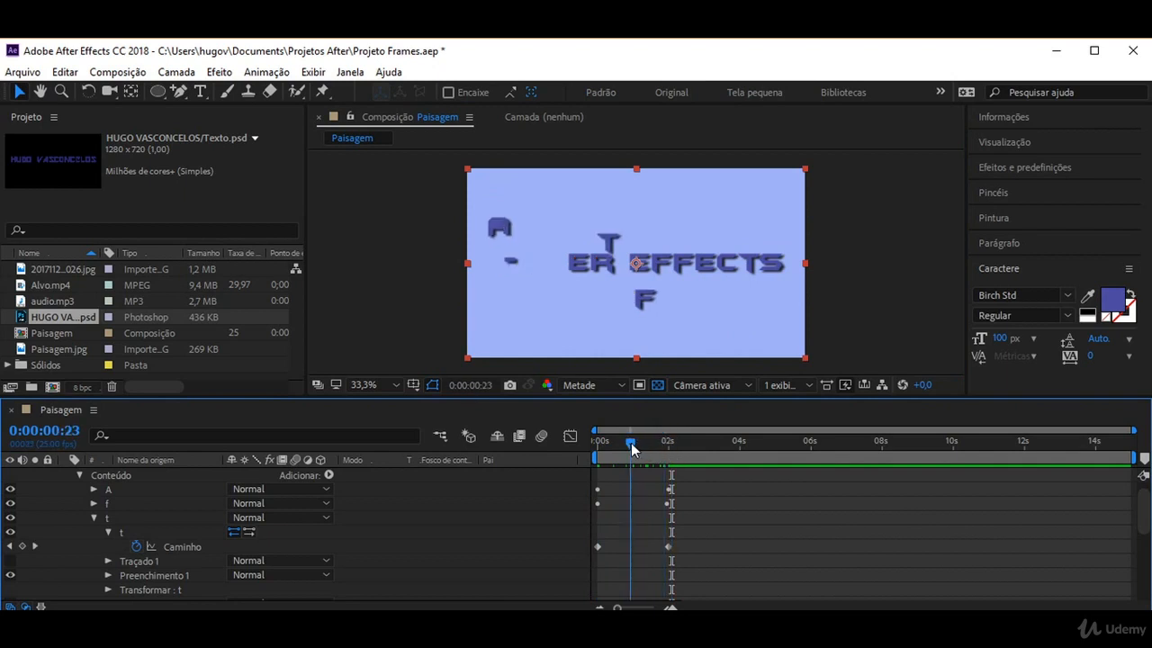
Examine the letter A group's two shapes and their Caminho properties to trace the small piece separated from the letter
{"action": "left_click", "coordinate": [510, 265]}
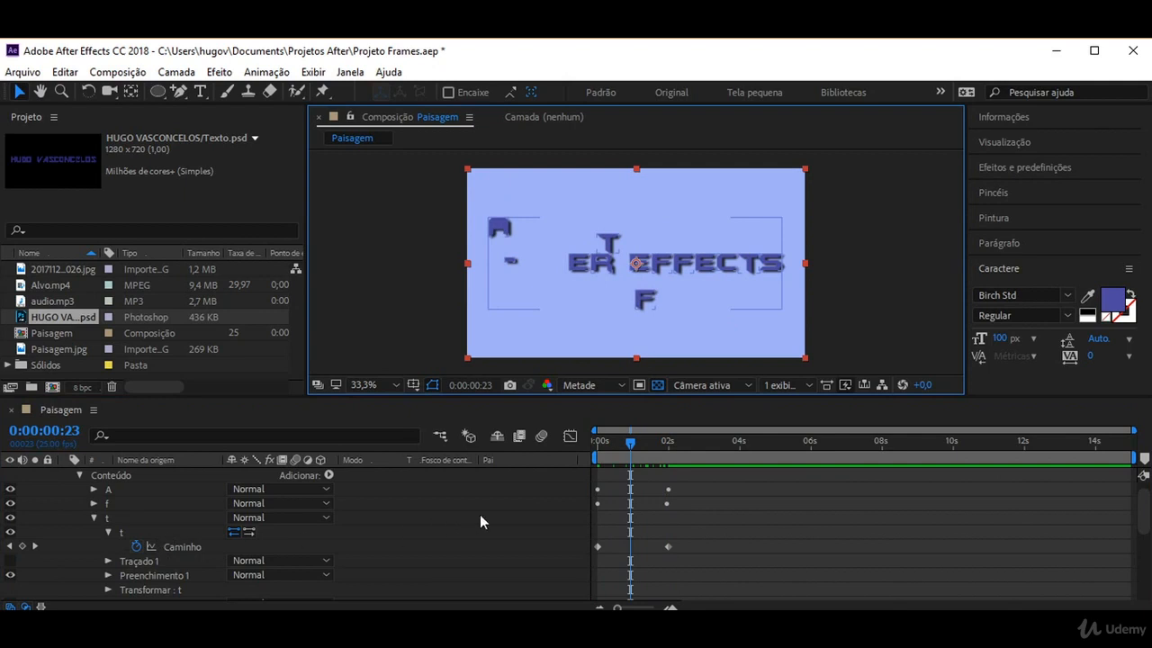
{"action": "scroll", "coordinate": [115, 527], "scroll_direction": "down", "scroll_amount": 1}
{"action": "scroll", "coordinate": [115, 531], "scroll_direction": "down", "scroll_amount": 3}
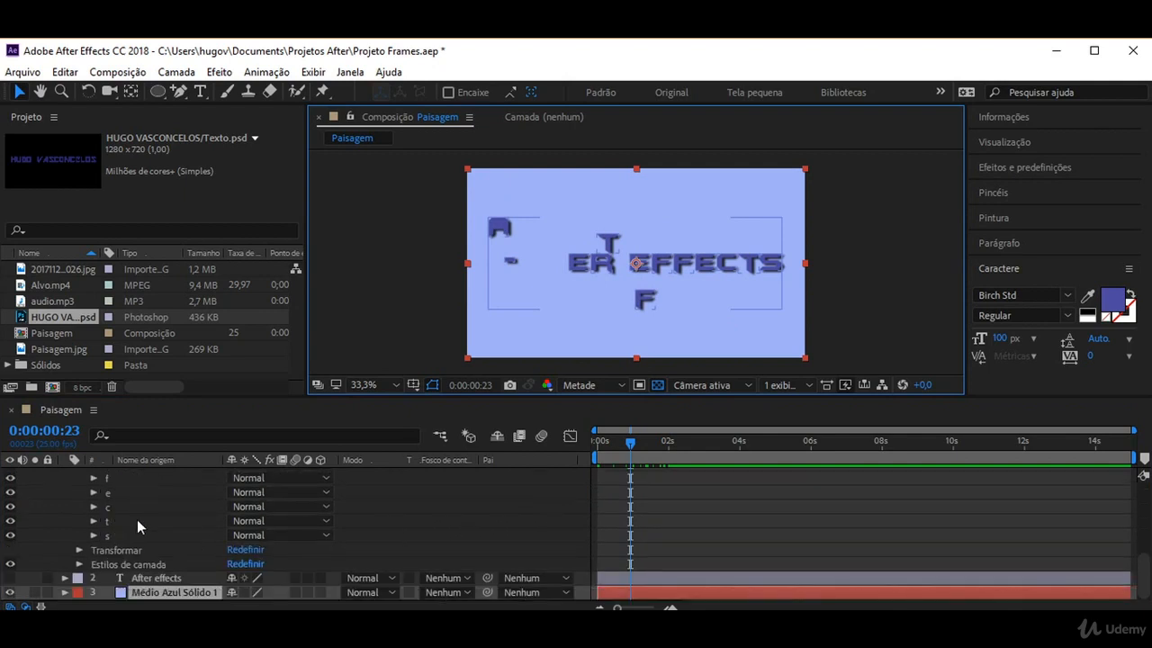
{"action": "key", "text": "u"}
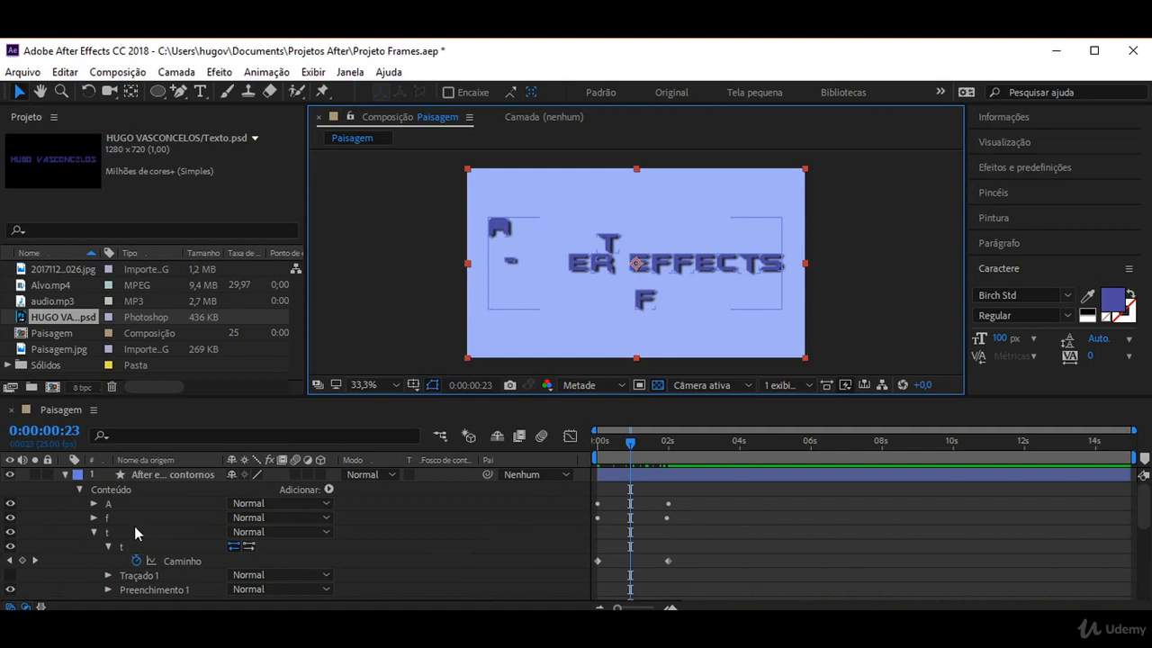
{"action": "scroll", "coordinate": [126, 527], "scroll_direction": "down", "scroll_amount": 1}
{"action": "scroll", "coordinate": [126, 527], "scroll_direction": "up", "scroll_amount": 1}
{"action": "left_click", "coordinate": [93, 504]}
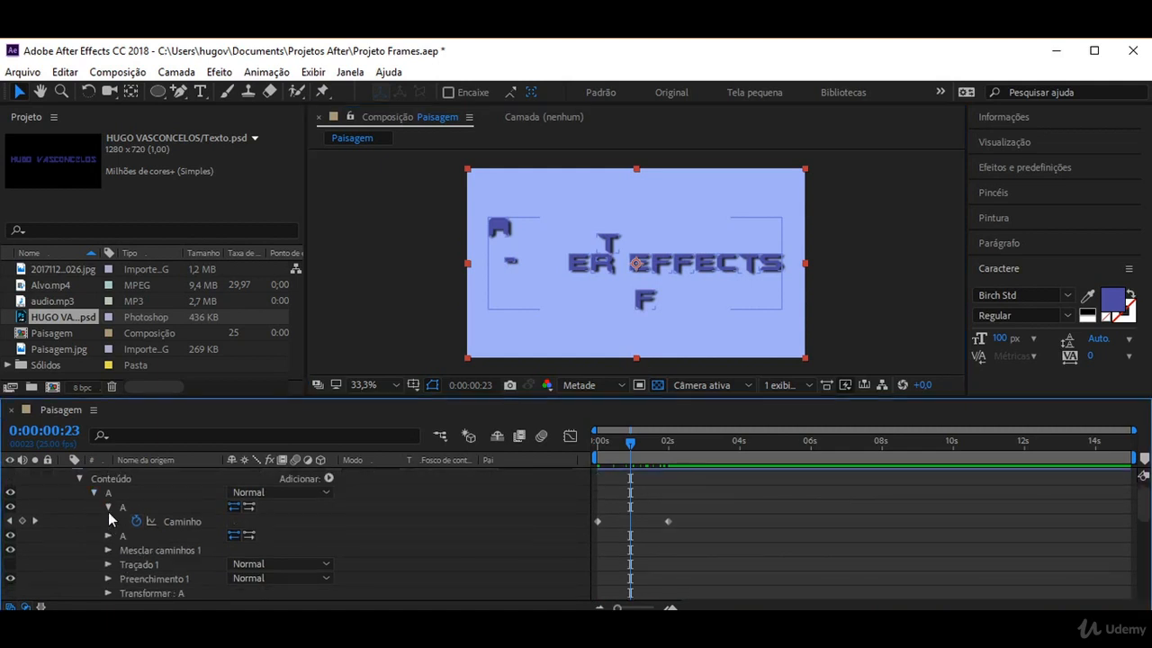
{"action": "left_click", "coordinate": [108, 536]}
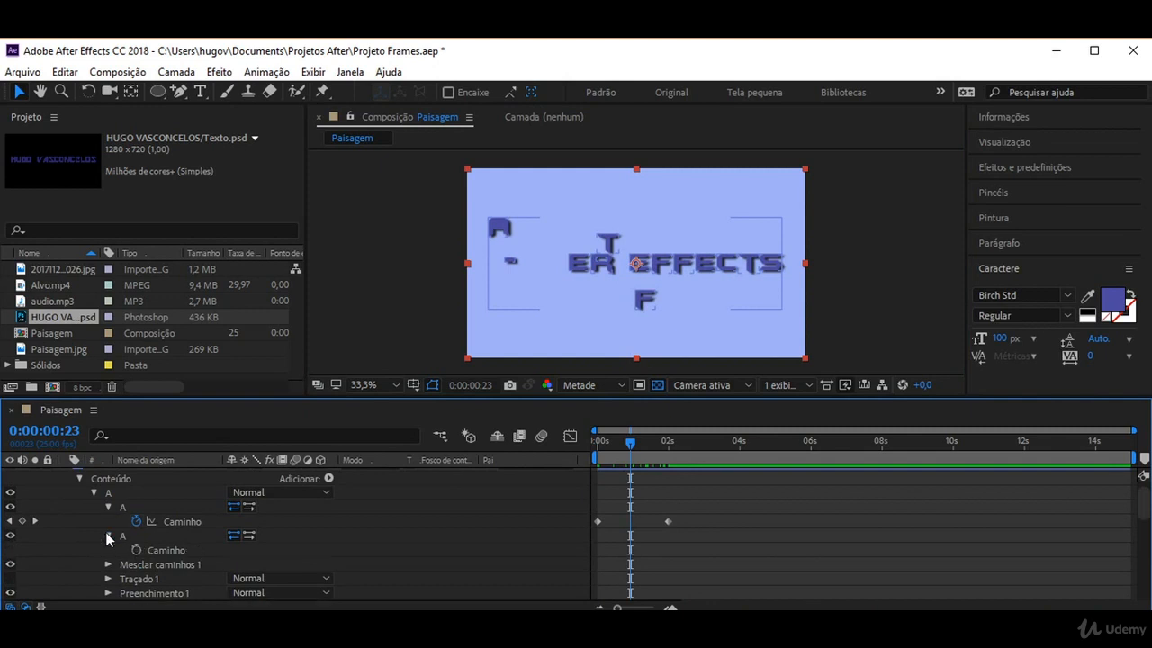
{"action": "left_click", "coordinate": [122, 508]}
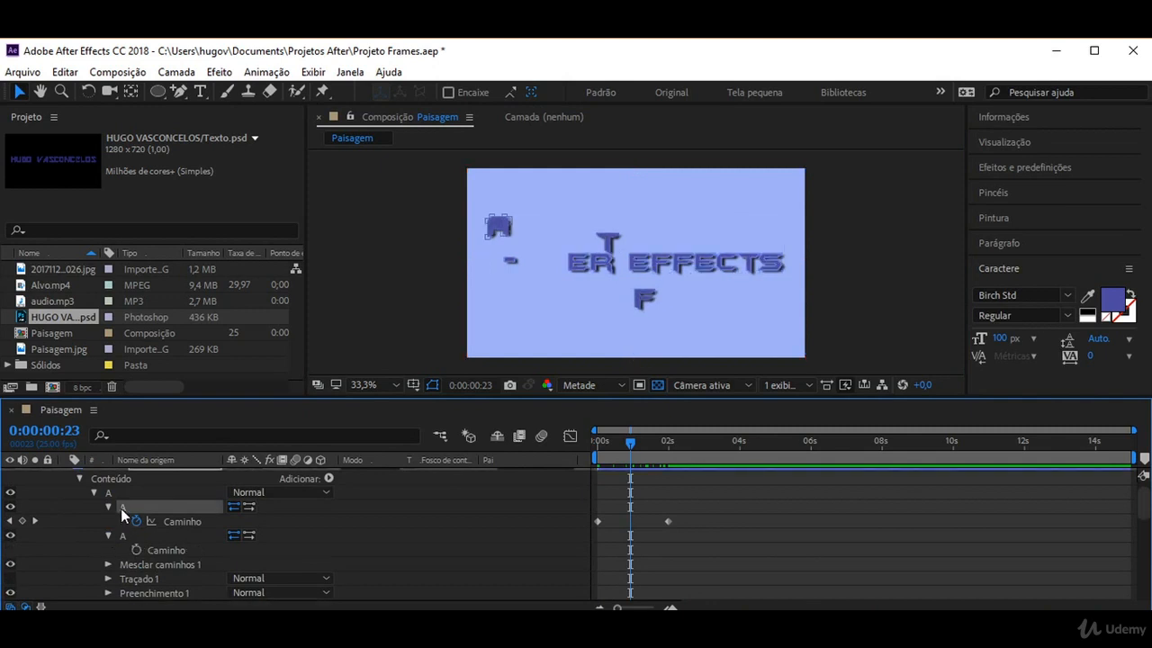
{"action": "left_click", "coordinate": [108, 537]}
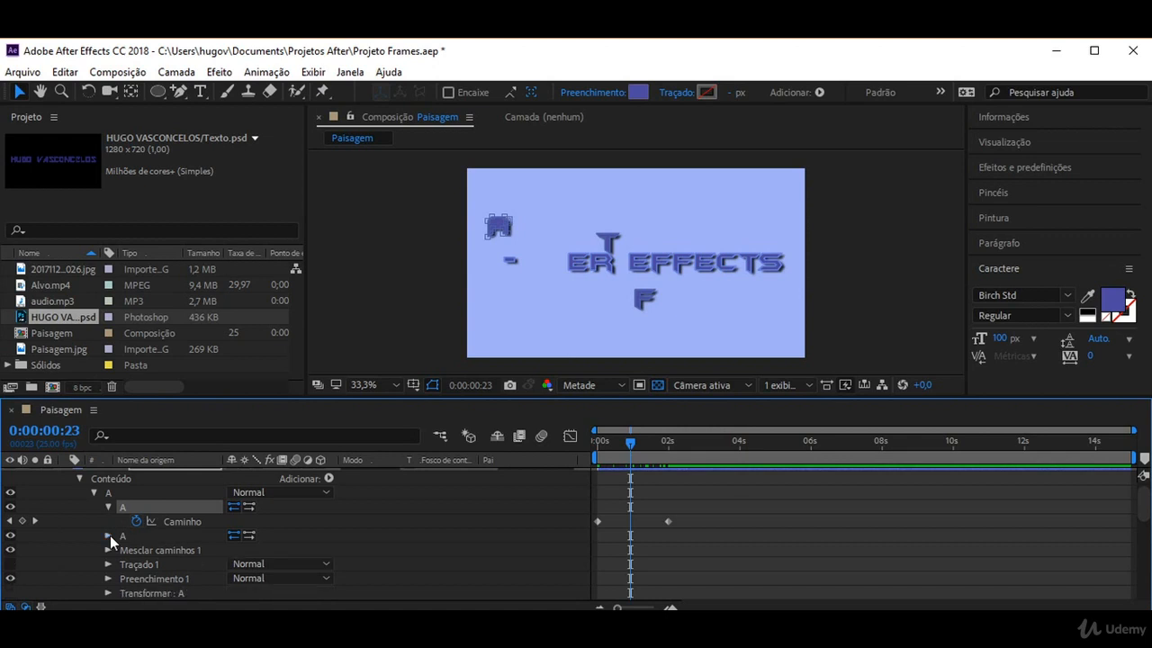
{"action": "left_click", "coordinate": [107, 506]}
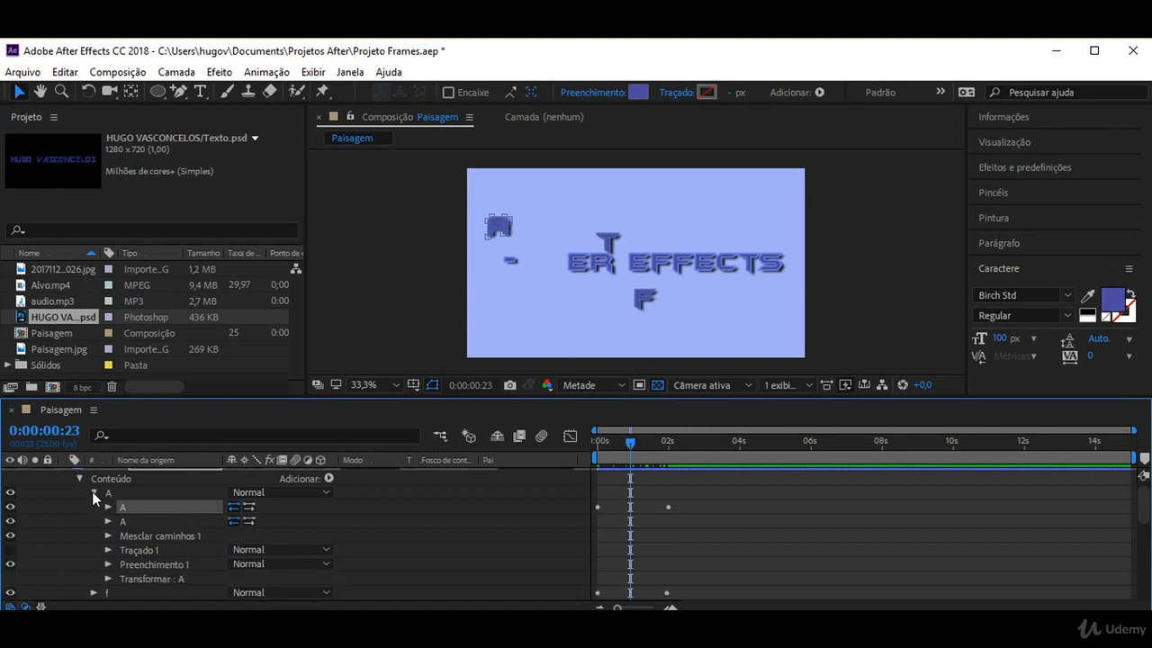
{"action": "left_click", "coordinate": [510, 262]}
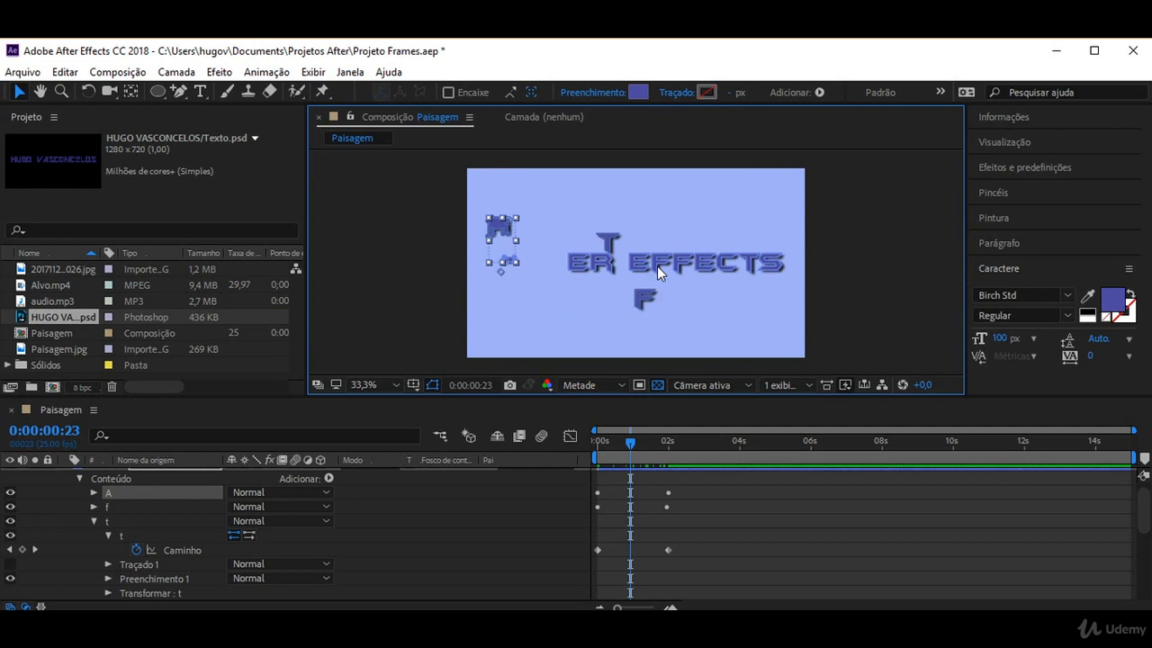
Collapse the After effects outlines layer and delete it from the Paisagem composition
{"action": "left_click", "coordinate": [79, 478]}
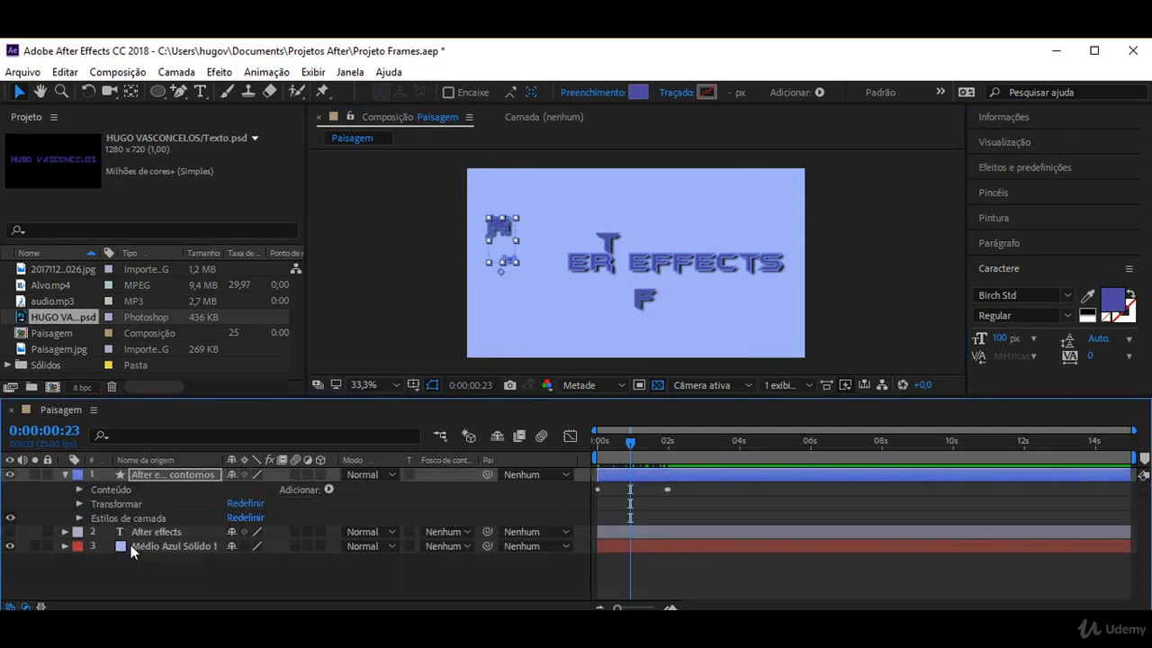
{"action": "left_click", "coordinate": [65, 475]}
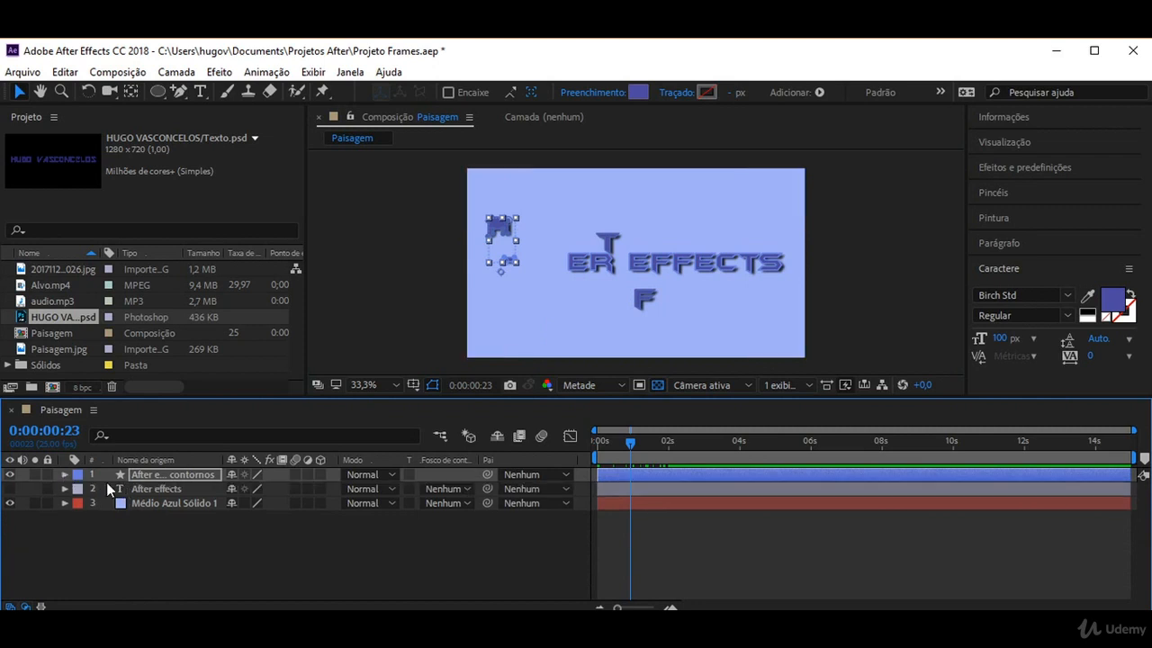
{"action": "left_click", "coordinate": [162, 474]}
{"action": "key", "text": "Delete"}
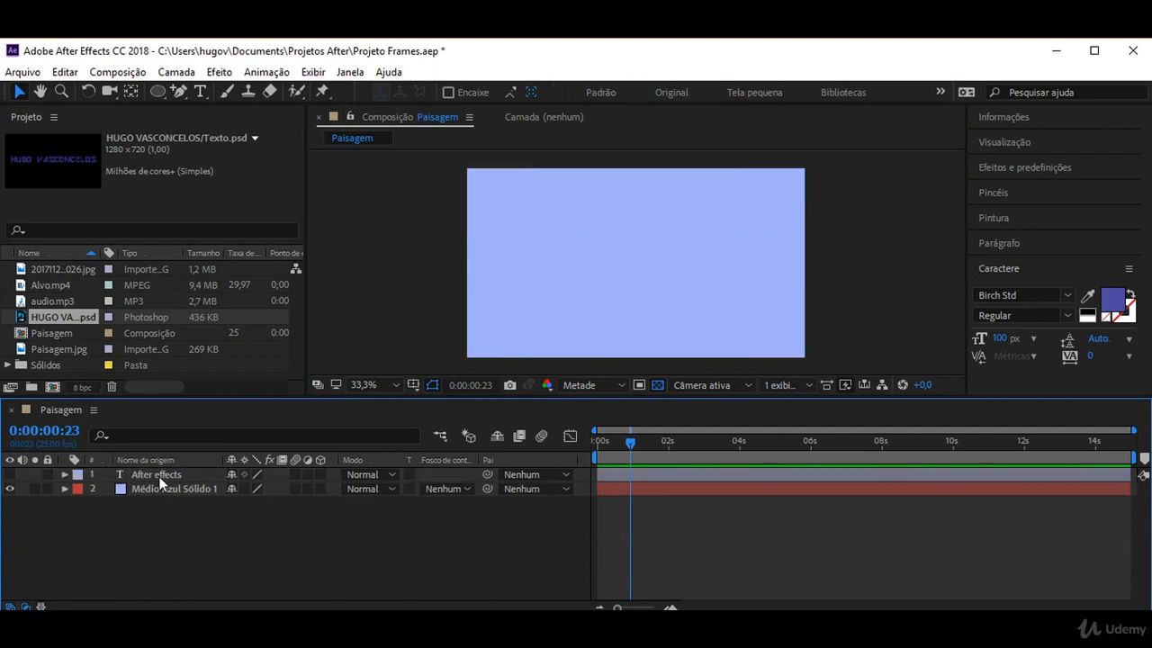
Make the original After effects text layer visible again and create new shapes from its text
{"action": "left_click", "coordinate": [10, 474]}
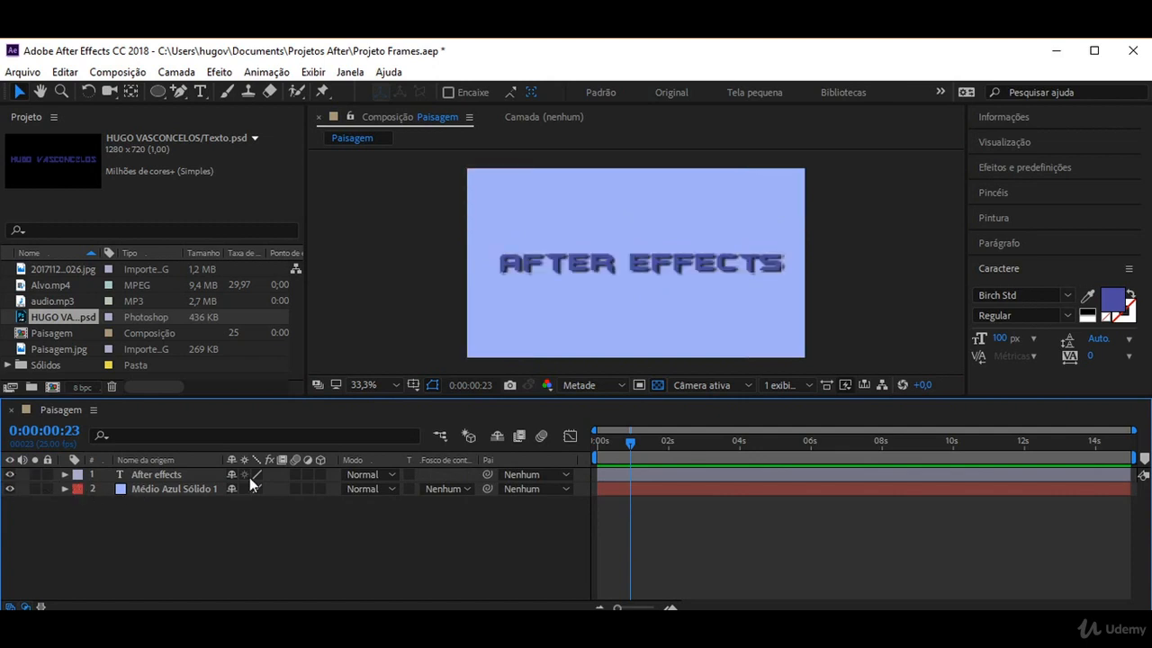
{"action": "left_click", "coordinate": [545, 269]}
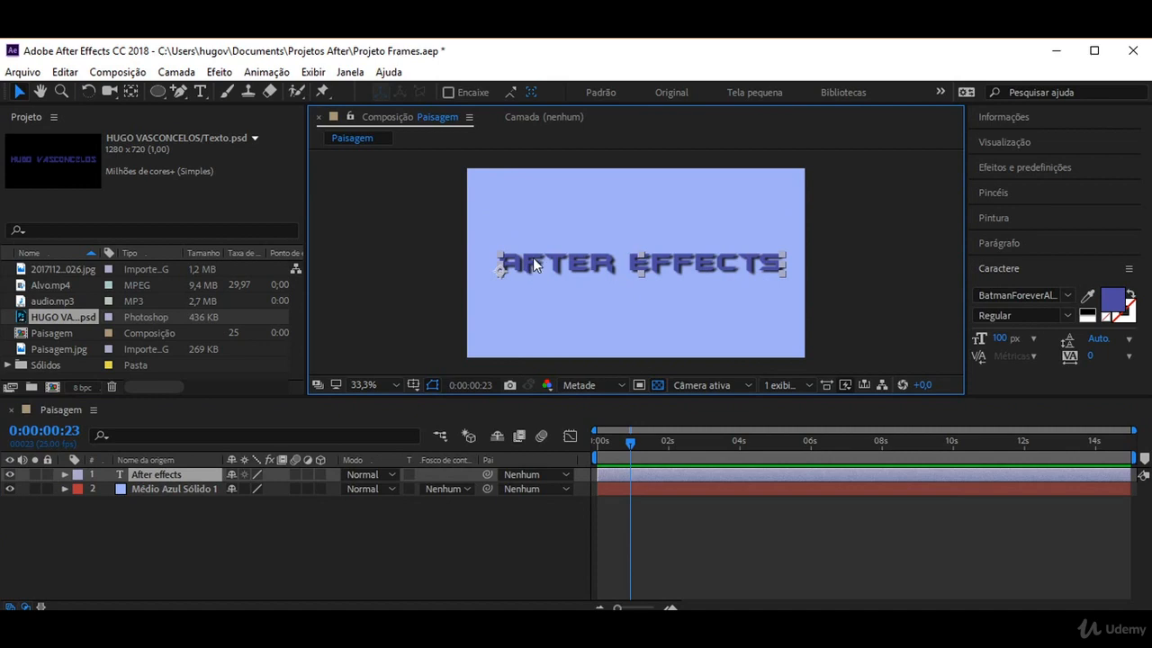
{"action": "left_click", "coordinate": [176, 72]}
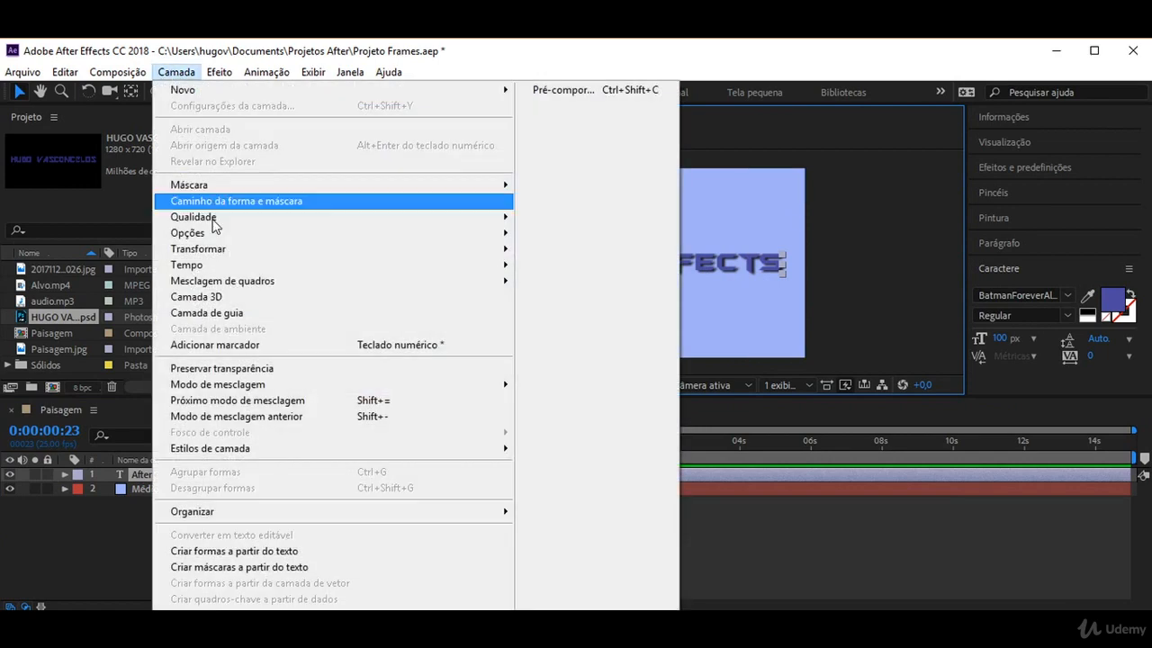
{"action": "left_click", "coordinate": [213, 552]}
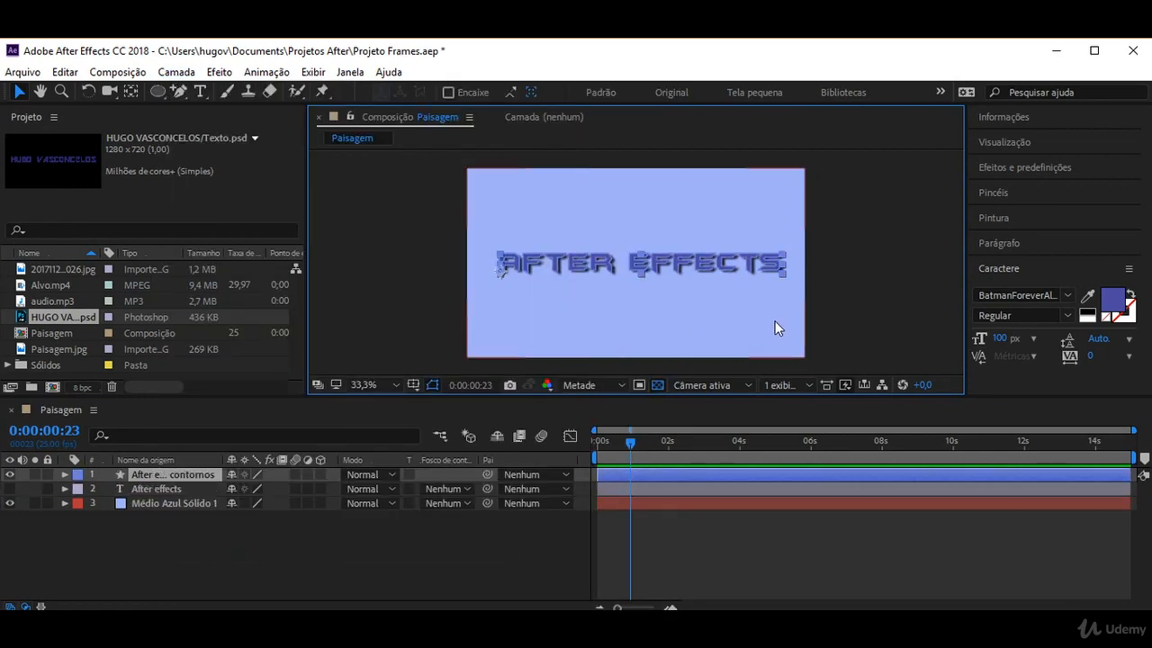